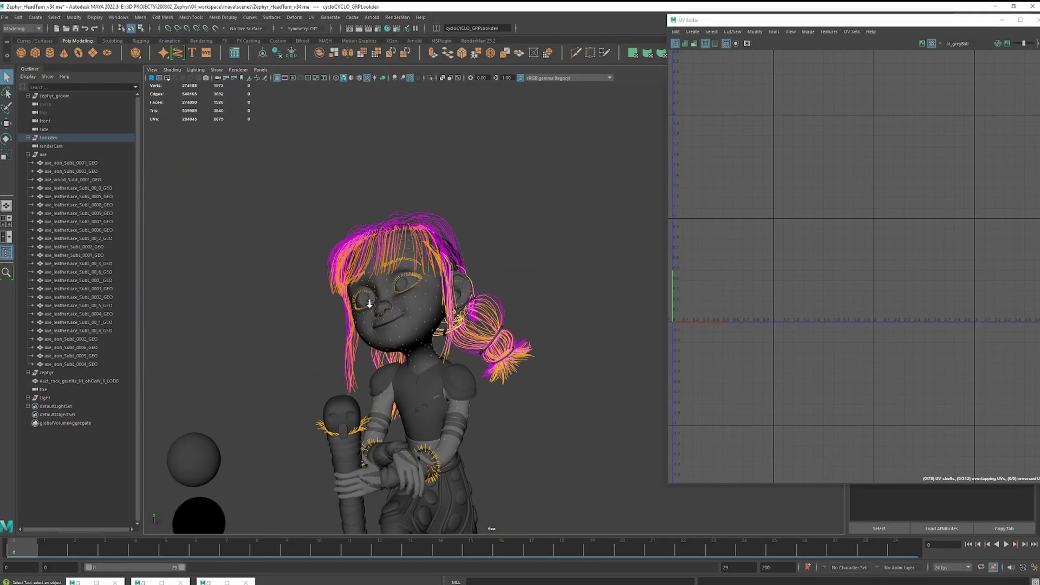
# - Examine the UV layouts of the axe skull, the cube and the character's head in the UV Editor
pyautogui.scroll(3, 370, 306)
pyautogui.click(347, 301)
pyautogui.keyDown('alt'); pyautogui.moveTo(758, 291); pyautogui.dragTo(859, 297, button='middle'); pyautogui.keyUp('alt')
pyautogui.scroll(3, 865, 293)
pyautogui.keyDown('alt'); pyautogui.moveTo(460, 491); pyautogui.dragTo(515, 395, button='middle'); pyautogui.keyUp('alt')
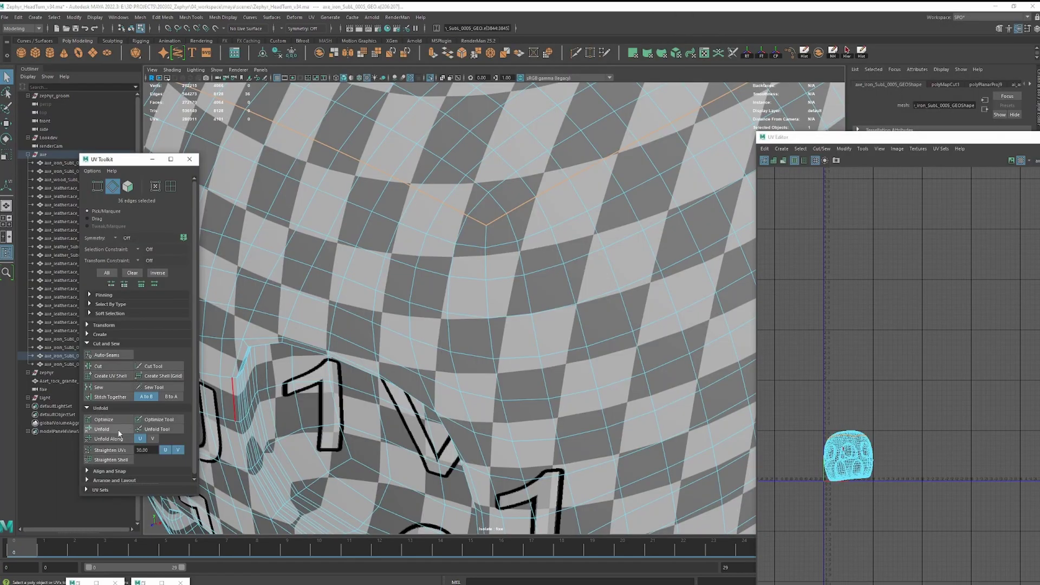
pyautogui.scroll(-5, 547, 425)
pyautogui.moveTo(945, 441); pyautogui.dragTo(749, 412, button='right')
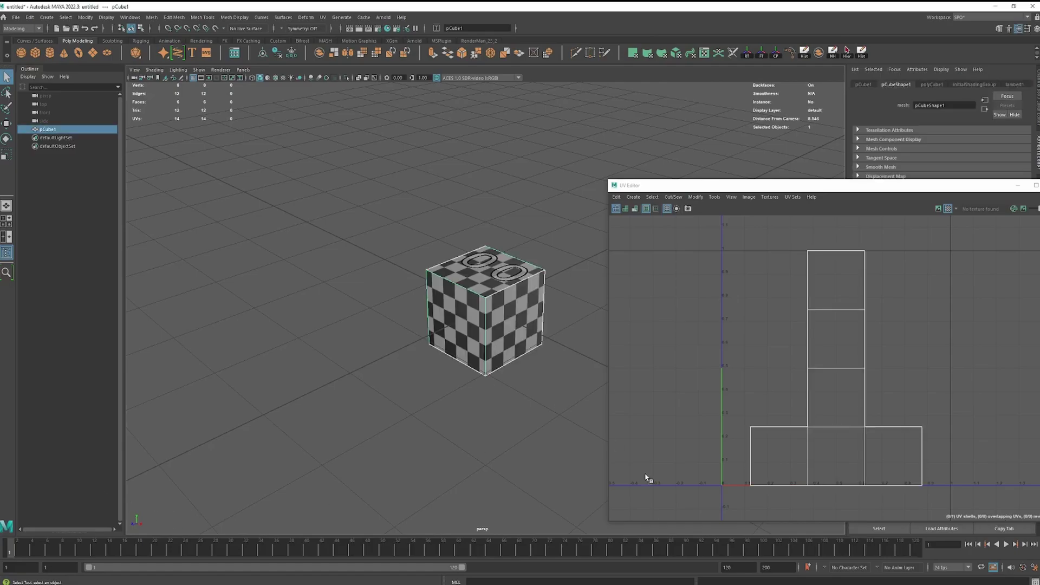
pyautogui.scroll(3, 564, 358)
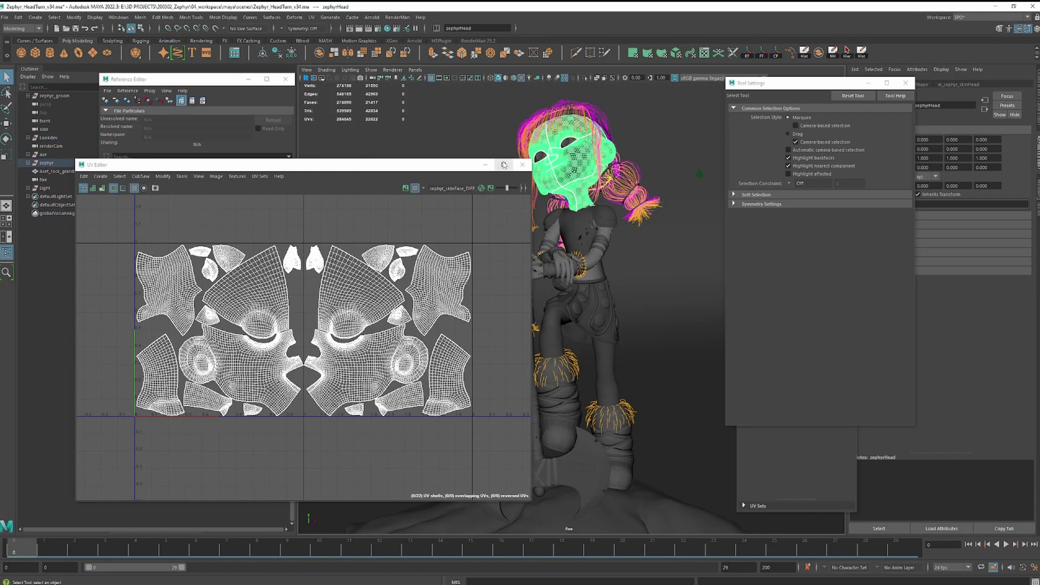
pyautogui.click(504, 164)
pyautogui.keyDown('alt'); pyautogui.moveTo(869, 236); pyautogui.dragTo(703, 360, button='middle'); pyautogui.keyUp('alt')
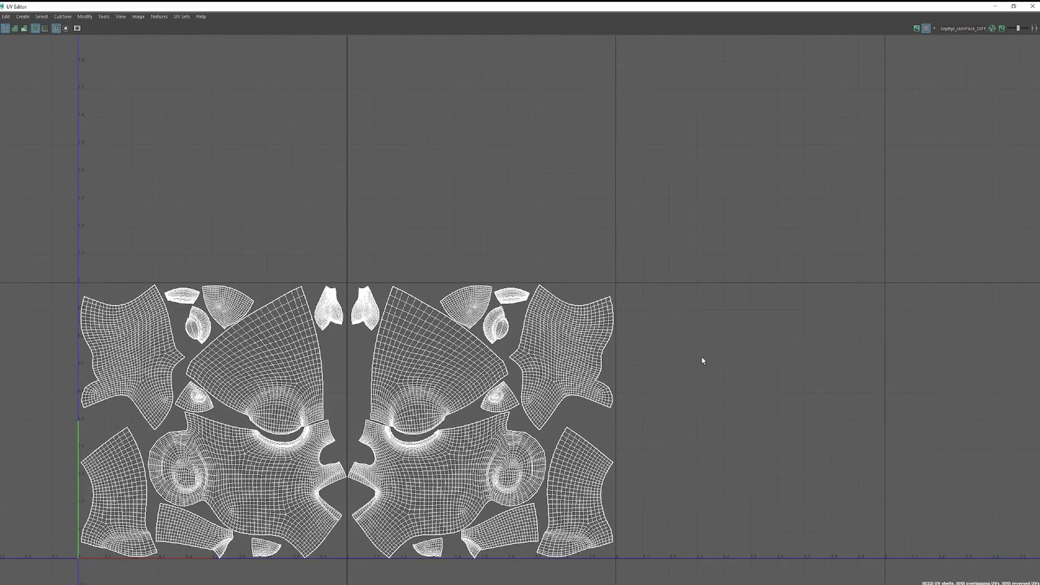
pyautogui.keyDown('alt'); pyautogui.moveTo(704, 360); pyautogui.dragTo(558, 318, button='right'); pyautogui.keyUp('alt')
pyautogui.keyDown('alt'); pyautogui.moveTo(558, 318); pyautogui.dragTo(525, 323, button='middle'); pyautogui.keyUp('alt')
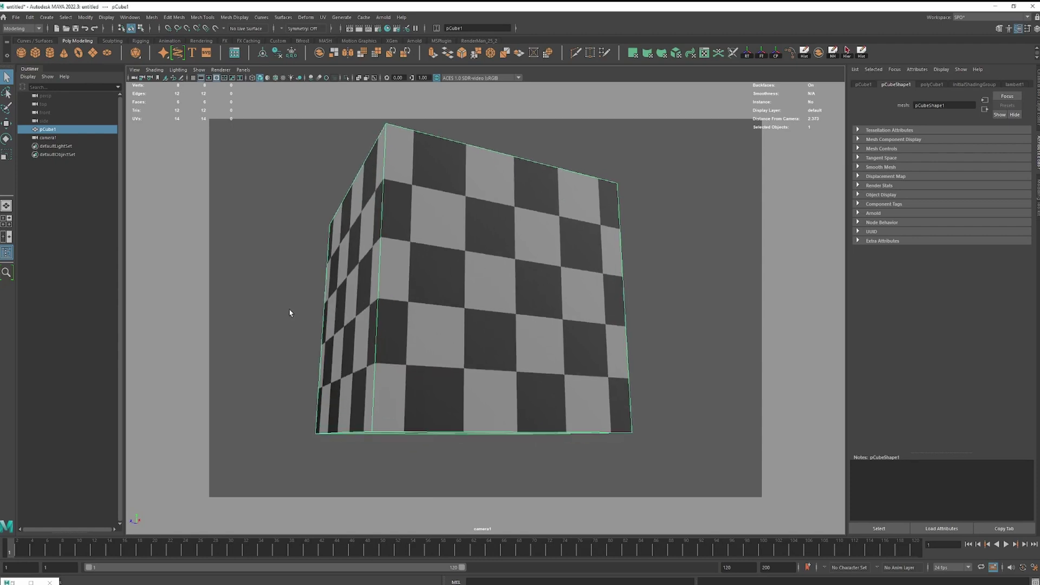
# - Select the cube's large camera-facing face and bring up the UV Editor to locate it in the UV layout
pyautogui.keyDown('alt'); pyautogui.moveTo(290, 314); pyautogui.dragTo(333, 314, button='right'); pyautogui.keyUp('alt')
pyautogui.keyDown('alt'); pyautogui.moveTo(333, 314); pyautogui.dragTo(351, 327, button='middle'); pyautogui.keyUp('alt')
pyautogui.keyDown('alt'); pyautogui.moveTo(350, 328); pyautogui.dragTo(376, 327, button='right'); pyautogui.keyUp('alt')
pyautogui.moveTo(376, 327)
pyautogui.keyDown('alt'); pyautogui.mouseDown(button='middle')
pyautogui.moveTo(372, 314)
pyautogui.moveTo(385, 315)
pyautogui.mouseUp(button='middle'); pyautogui.keyUp('alt')
pyautogui.press('F11')
pyautogui.click(257, 325)
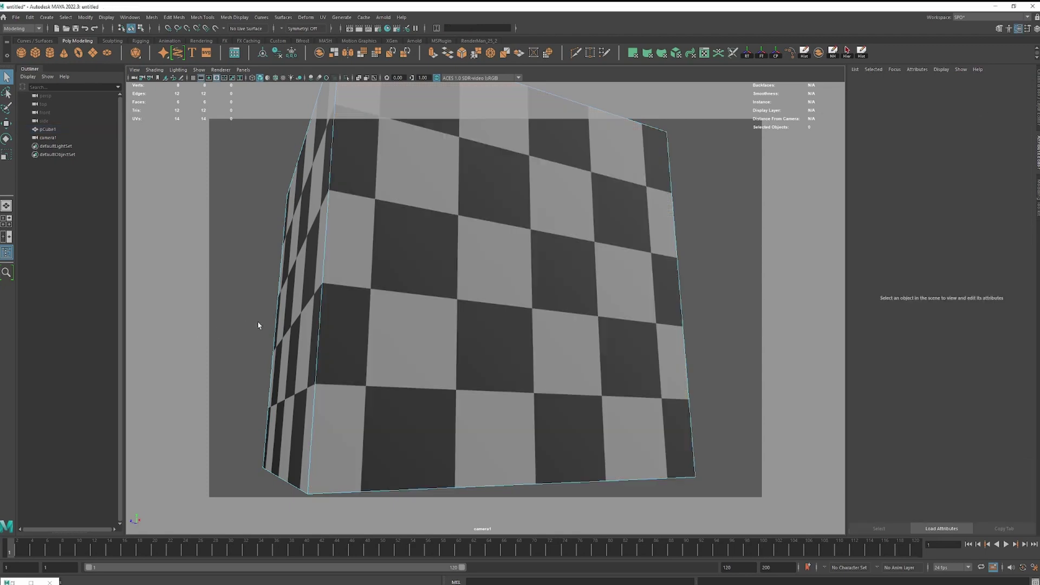
pyautogui.click(453, 320)
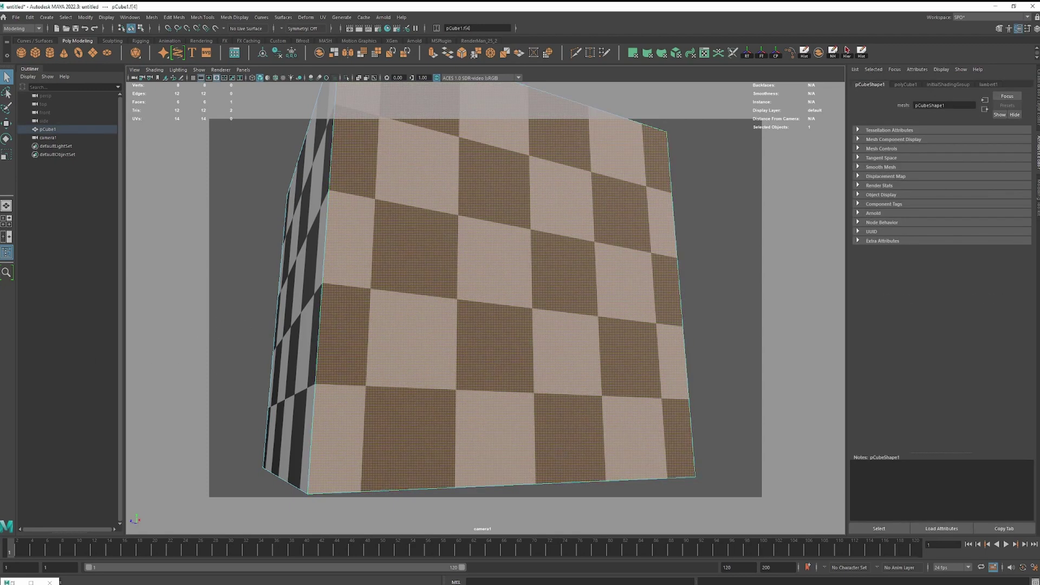
pyautogui.click(12, 583)
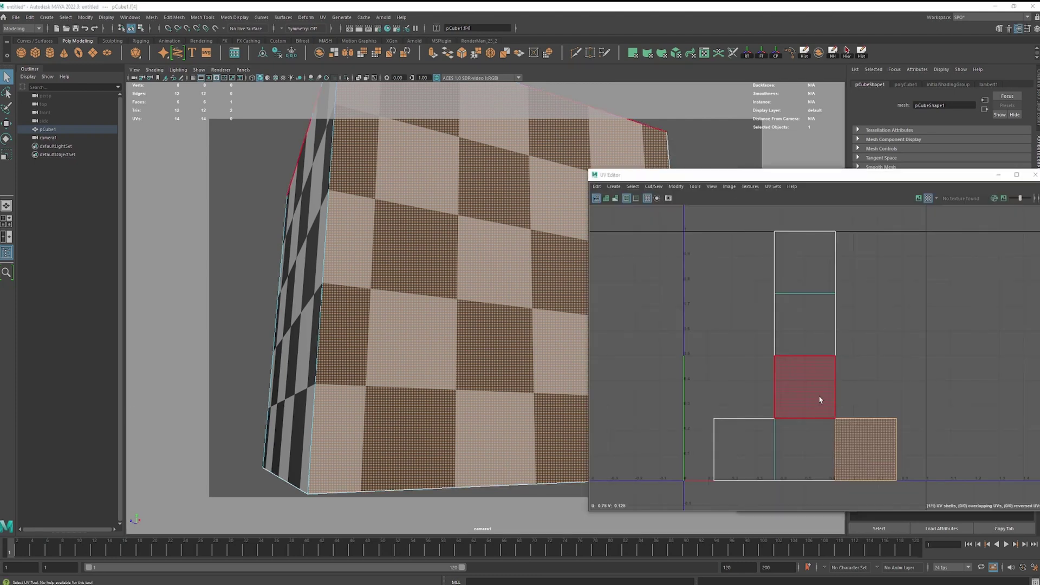
pyautogui.scroll(1, 821, 406)
pyautogui.keyDown('alt'); pyautogui.moveTo(964, 360); pyautogui.dragTo(978, 359, button='middle'); pyautogui.keyUp('alt')
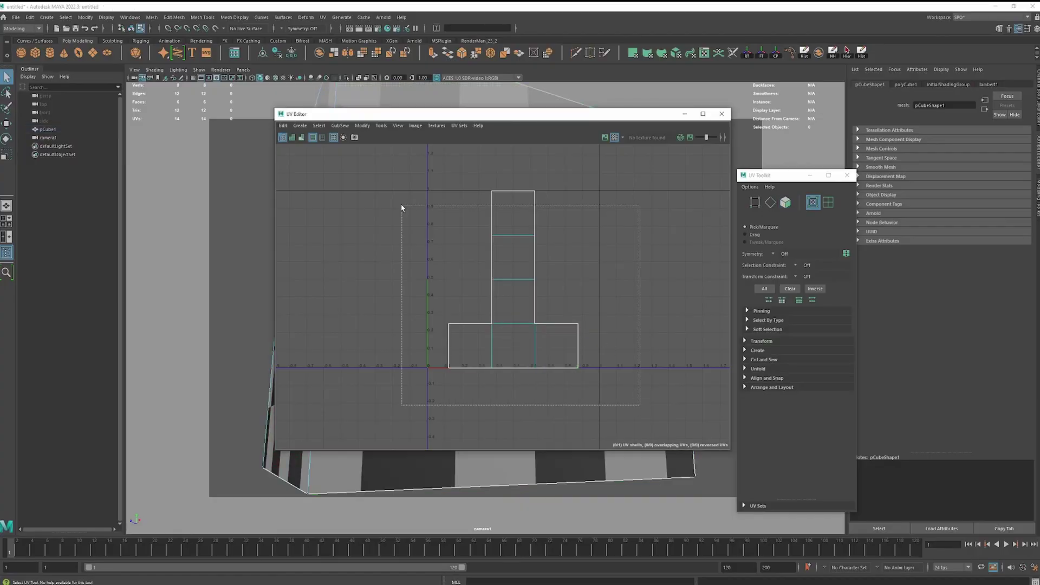
# - Scale up the cube's UV layout and cut the edge joining the camera-facing face to the rest
pyautogui.moveTo(371, 183); pyautogui.dragTo(373, 184)
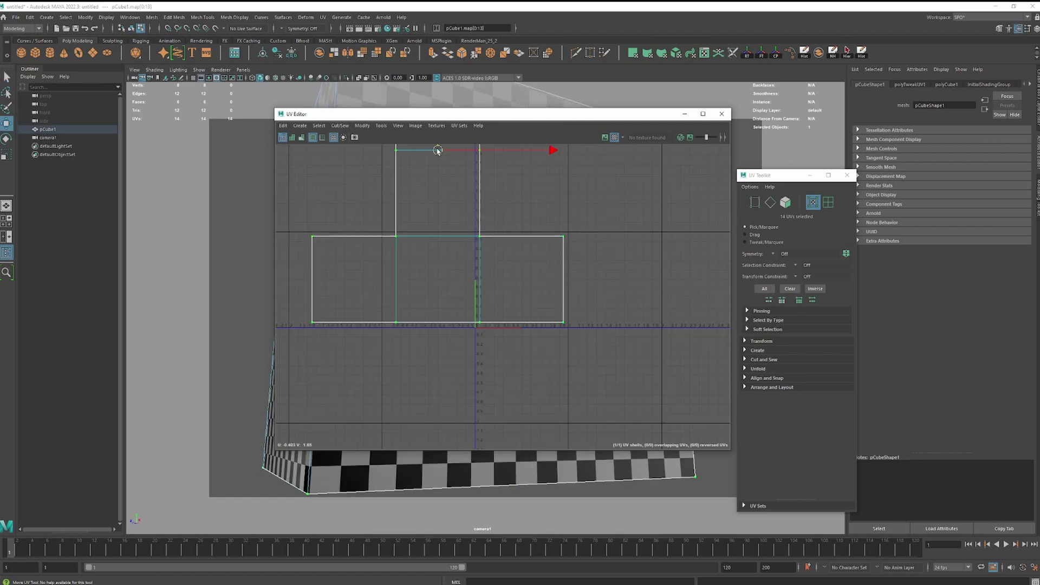
pyautogui.scroll(2, 438, 151)
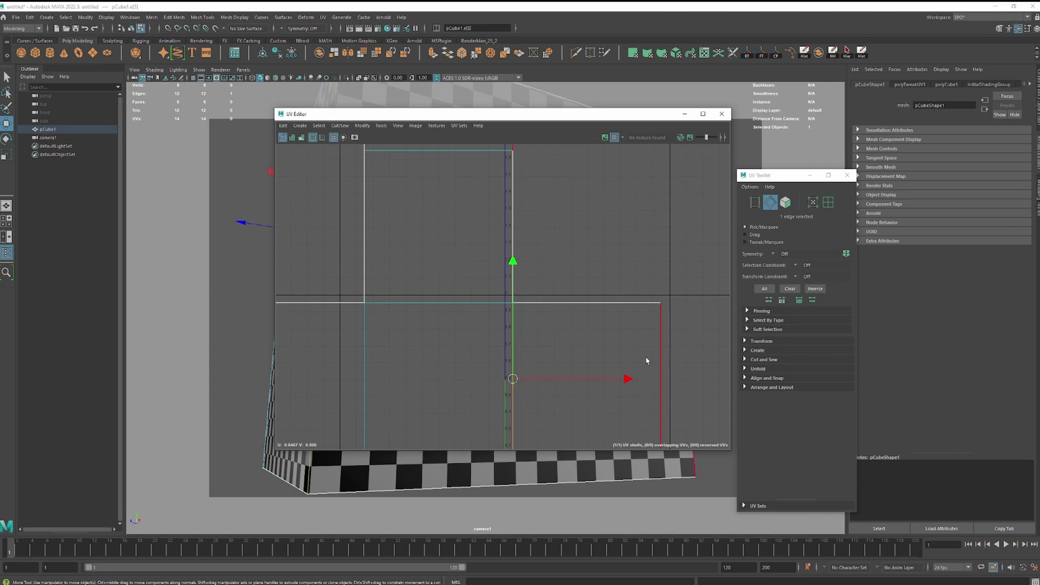
pyautogui.click(776, 359)
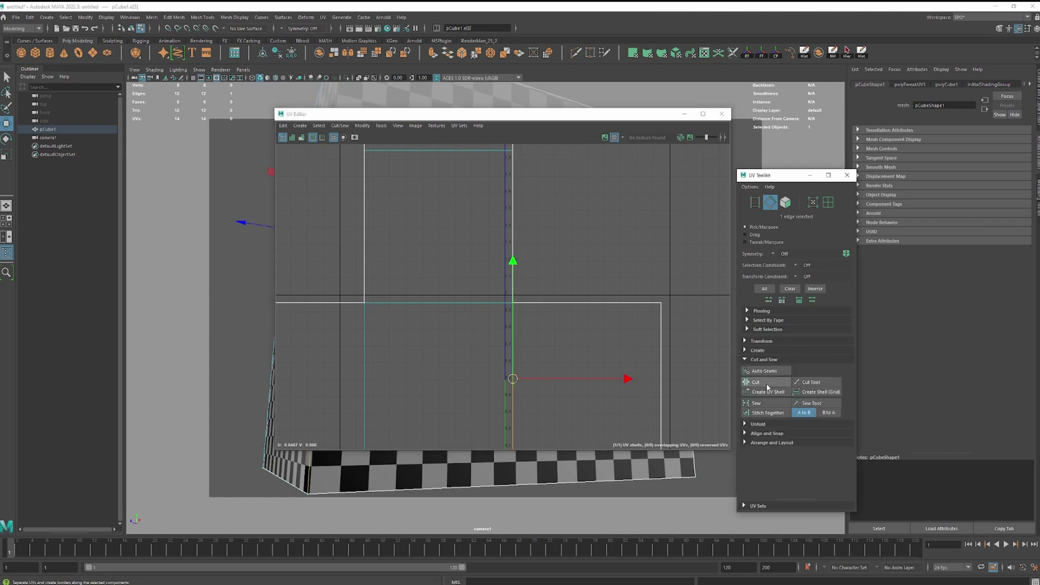
pyautogui.scroll(-4, 406, 317)
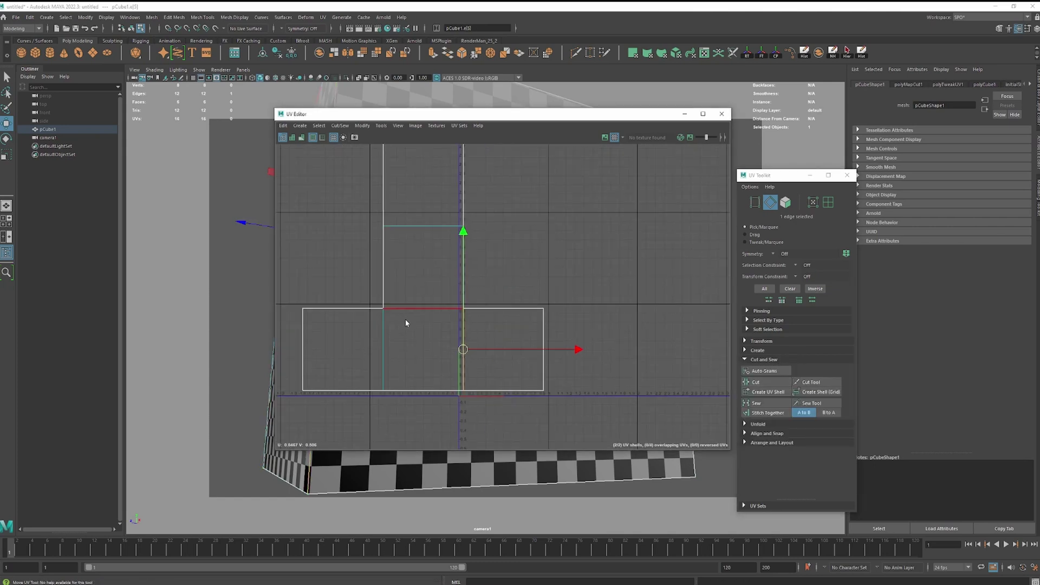
# - Scale down the cube's L-shaped UV shell and place it beside the large square shell, outside the first UV tile
pyautogui.moveTo(406, 320); pyautogui.dragTo(450, 328, button='right')
pyautogui.click(449, 327)
pyautogui.scroll(-3, 431, 313)
pyautogui.moveTo(407, 278)
pyautogui.mouseDown()
pyautogui.moveTo(484, 296)
pyautogui.moveTo(524, 287)
pyautogui.moveTo(494, 260)
pyautogui.moveTo(406, 263)
pyautogui.mouseUp()
pyautogui.press('r')
pyautogui.scroll(3, 538, 313)
pyautogui.press('w')
pyautogui.moveTo(502, 255); pyautogui.dragTo(470, 357)
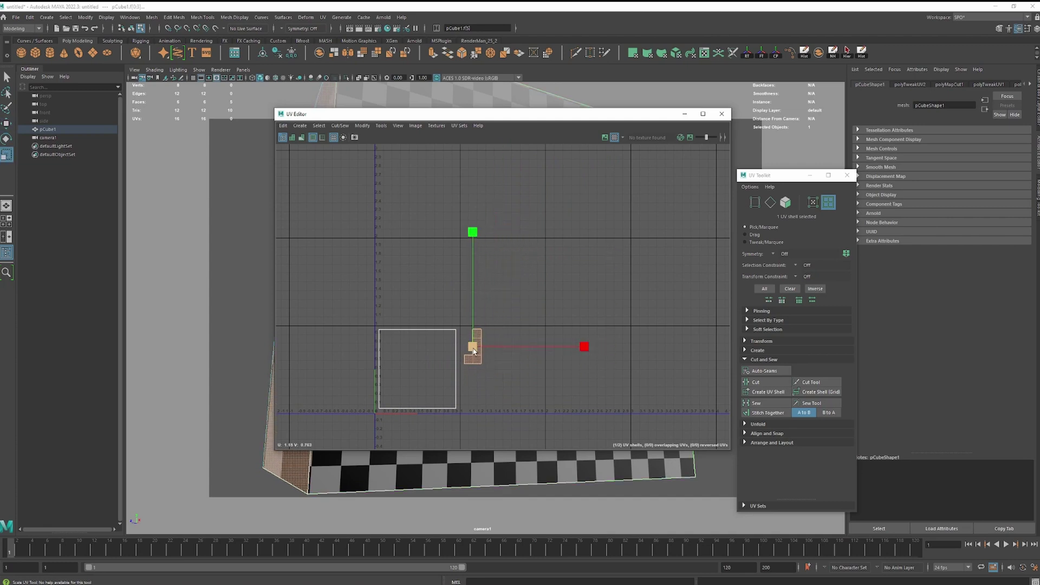
pyautogui.moveTo(510, 349); pyautogui.dragTo(619, 347)
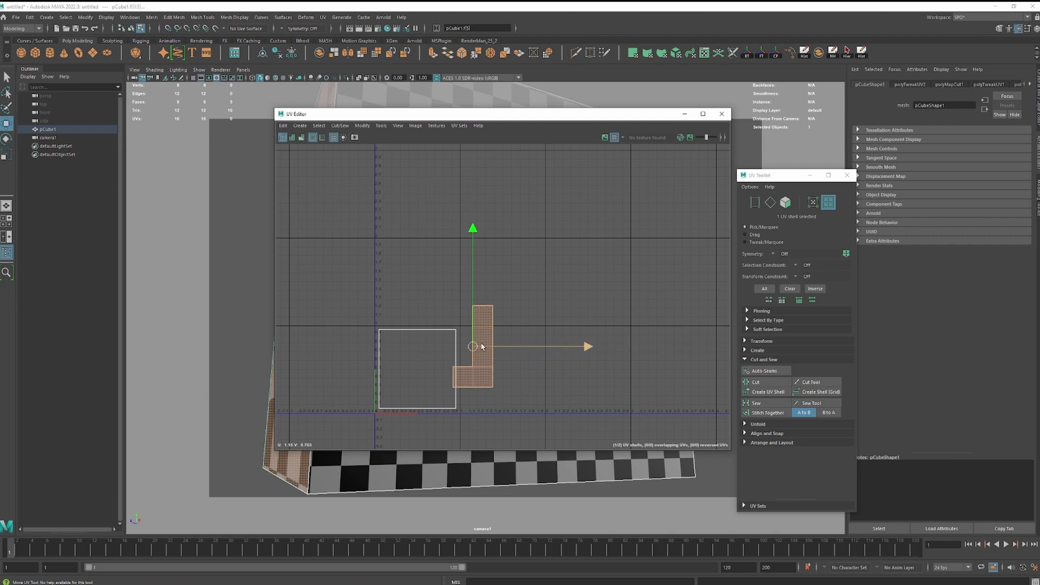
pyautogui.moveTo(483, 347); pyautogui.dragTo(499, 372)
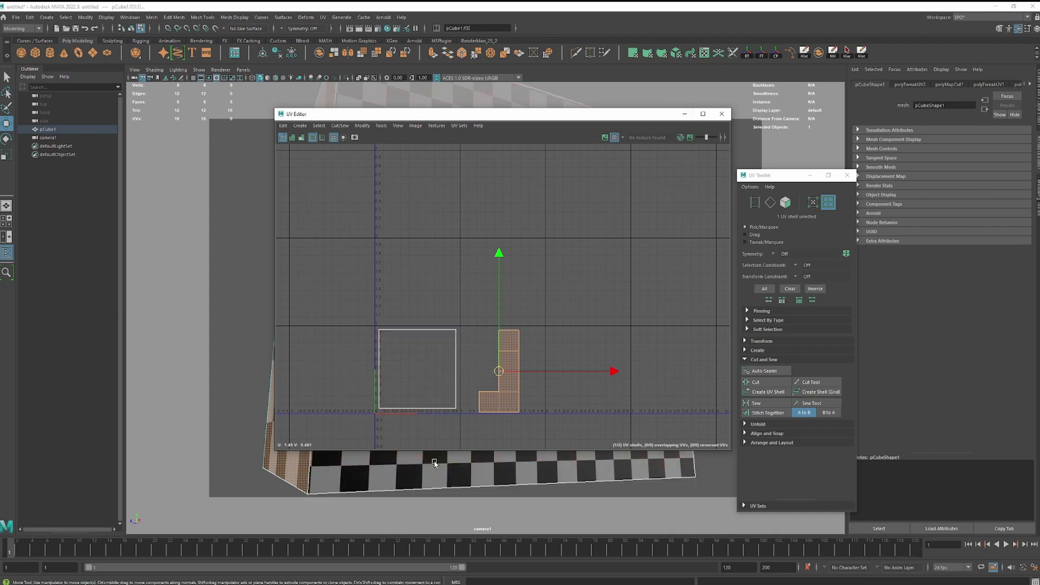
pyautogui.scroll(3, 472, 418)
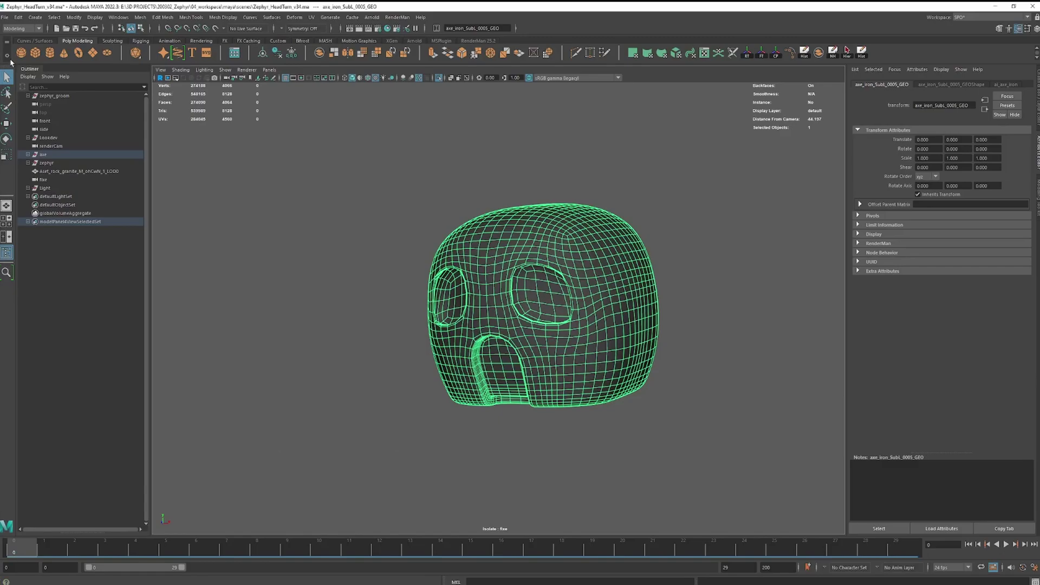
# - Delete all construction history in the scene and freeze the transformations of the axe skull mesh
pyautogui.click(19, 17)
pyautogui.moveTo(81, 126)
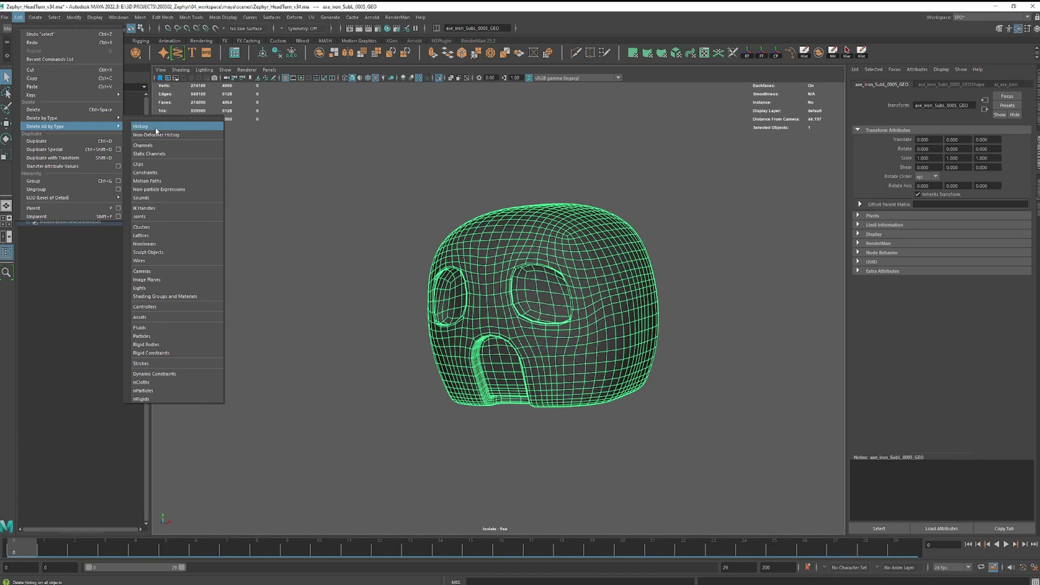
pyautogui.click(156, 128)
pyautogui.click(71, 17)
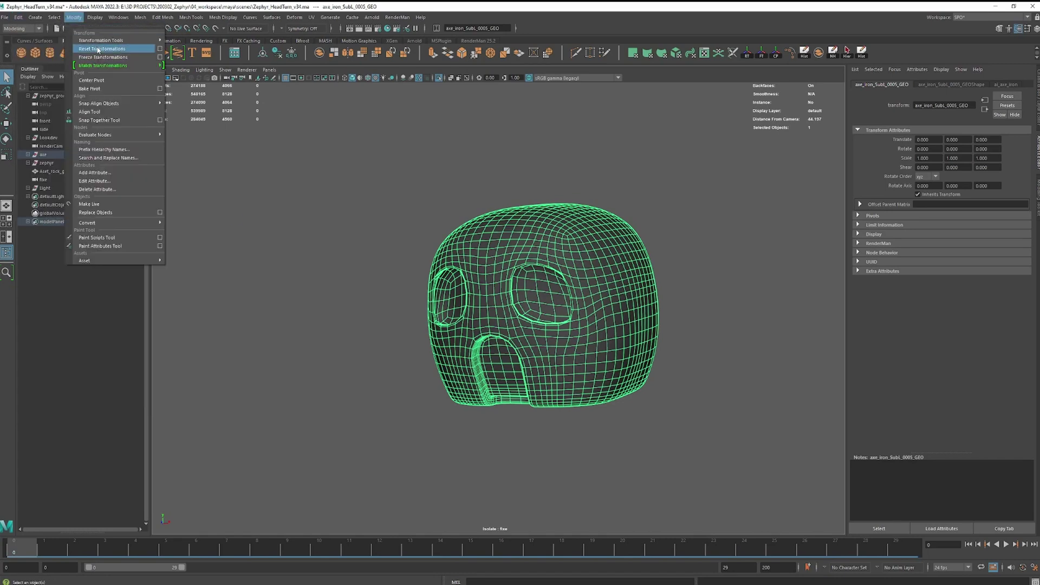
pyautogui.click(142, 60)
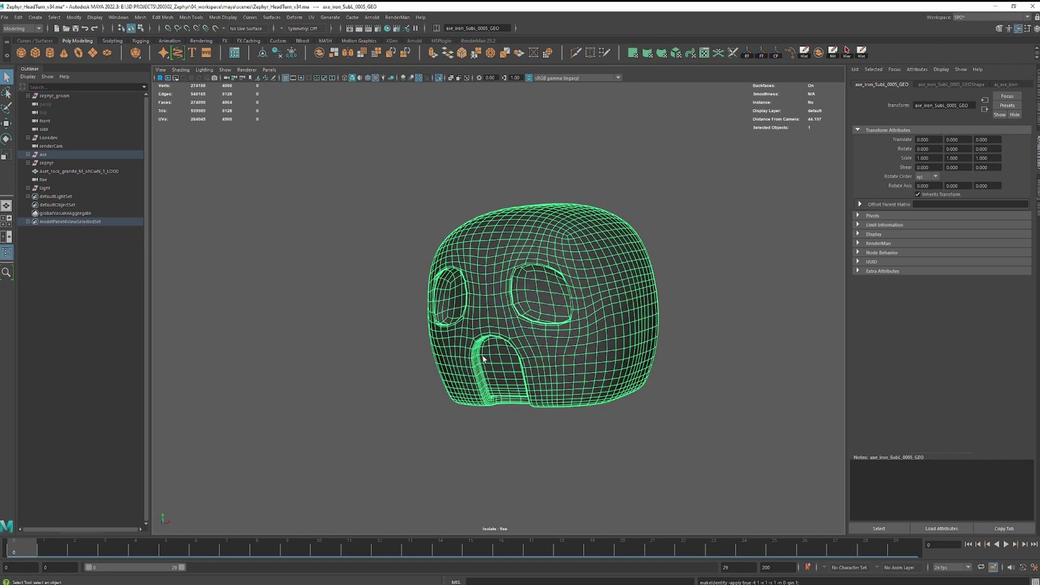
pyautogui.press('w')
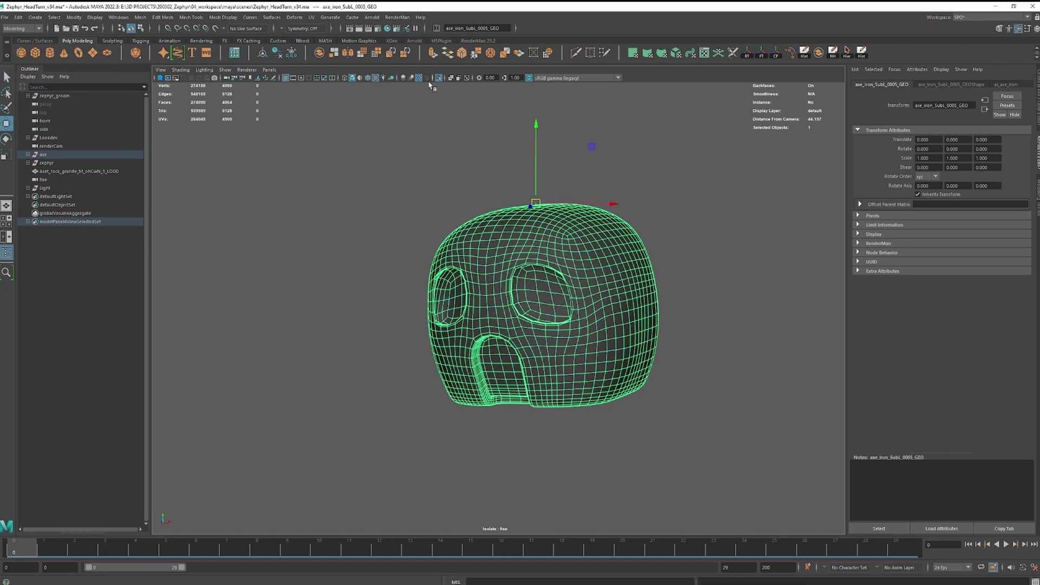
# - Open the UV Editor, reopen the UV Toolkit and arrange both windows on either side of the skull mesh
pyautogui.click(311, 17)
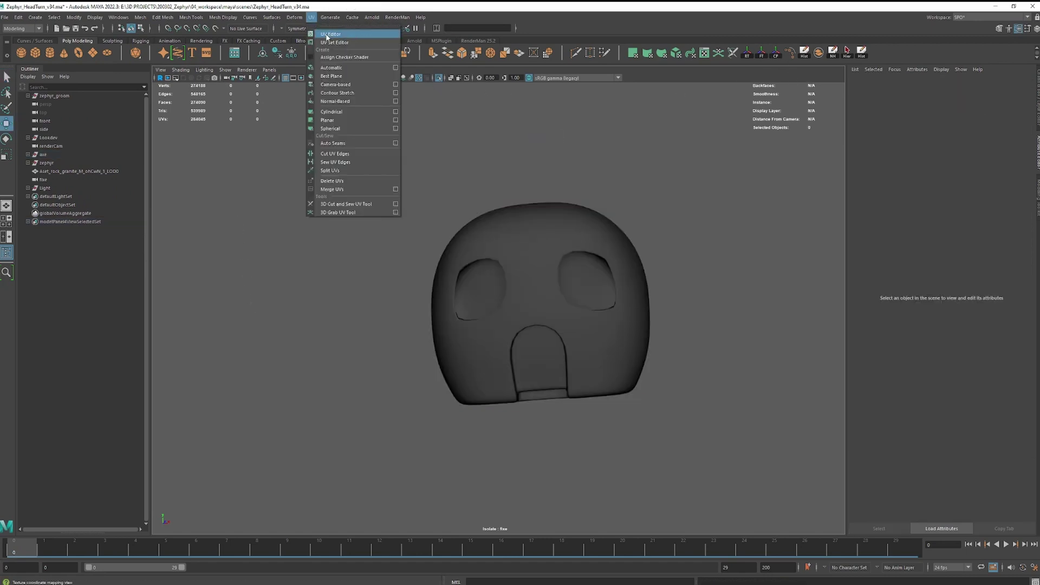
pyautogui.click(327, 35)
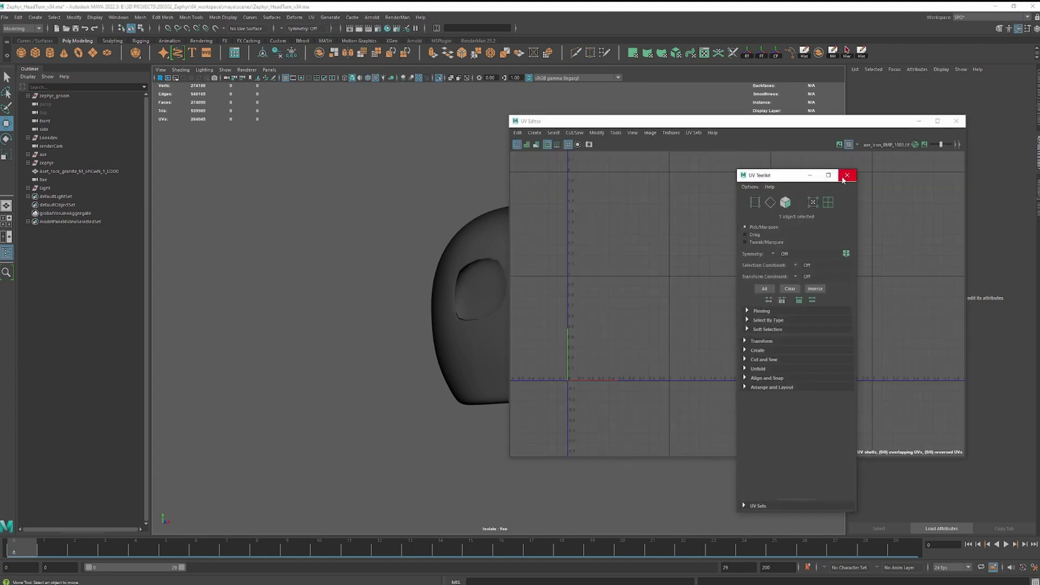
pyautogui.click(847, 175)
pyautogui.click(616, 133)
pyautogui.click(629, 150)
pyautogui.moveTo(787, 176); pyautogui.dragTo(821, 176)
pyautogui.moveTo(751, 122); pyautogui.dragTo(370, 90)
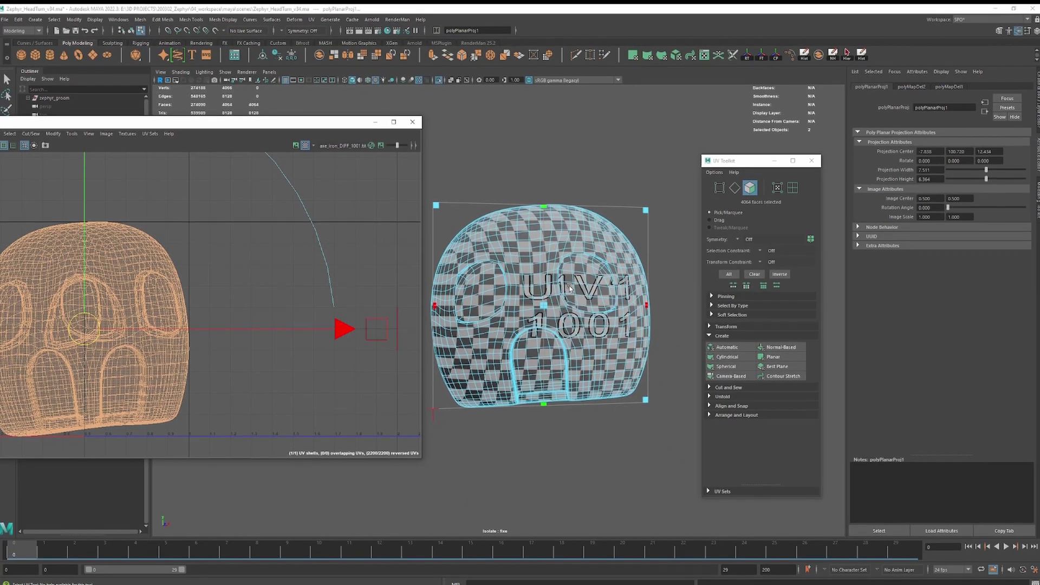
# - Turn on UV distortion shading and inspect the stretching of the planar projection around the skull
pyautogui.keyDown('alt'); pyautogui.moveTo(546, 260); pyautogui.dragTo(645, 321); pyautogui.keyUp('alt')
pyautogui.keyDown('alt'); pyautogui.moveTo(596, 292); pyautogui.dragTo(621, 299, button='middle'); pyautogui.keyUp('alt')
pyautogui.keyDown('alt'); pyautogui.moveTo(591, 304); pyautogui.dragTo(603, 309, button='right'); pyautogui.keyUp('alt')
pyautogui.moveTo(255, 124); pyautogui.dragTo(299, 126)
pyautogui.click(37, 142)
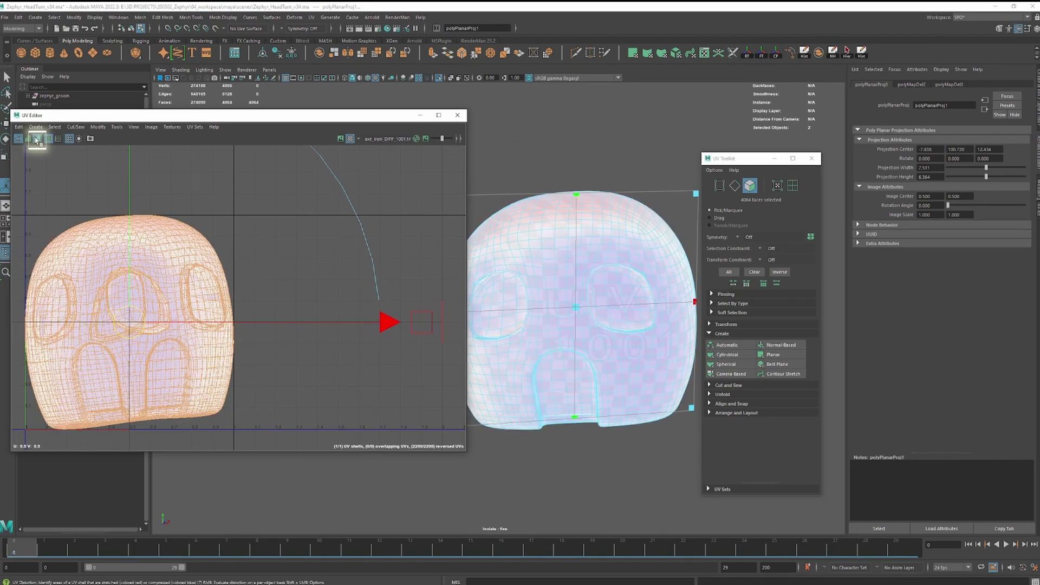
pyautogui.keyDown('alt'); pyautogui.moveTo(575, 344); pyautogui.dragTo(466, 347); pyautogui.keyUp('alt')
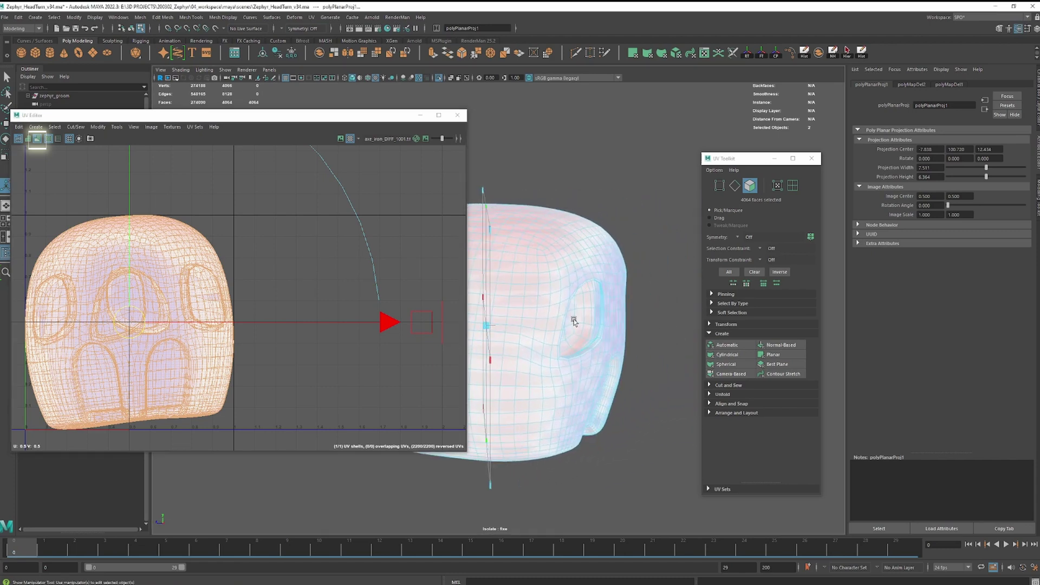
pyautogui.moveTo(570, 316); pyautogui.dragTo(612, 284, button='right')
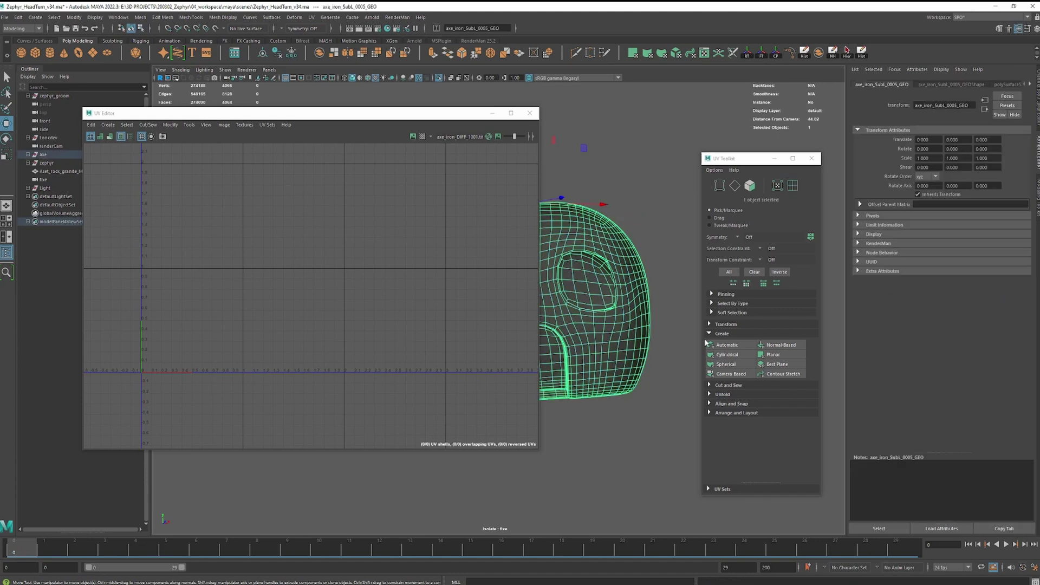
# - Create a planar UV projection on the axe skull and display the checker map on it
pyautogui.click(774, 355)
pyautogui.scroll(5, 182, 323)
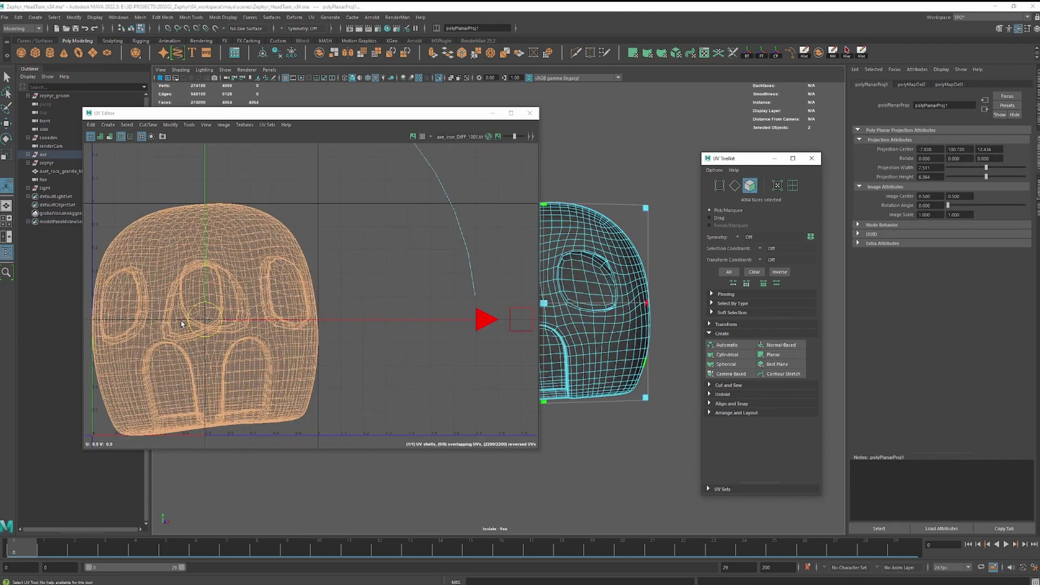
pyautogui.scroll(-2, 194, 321)
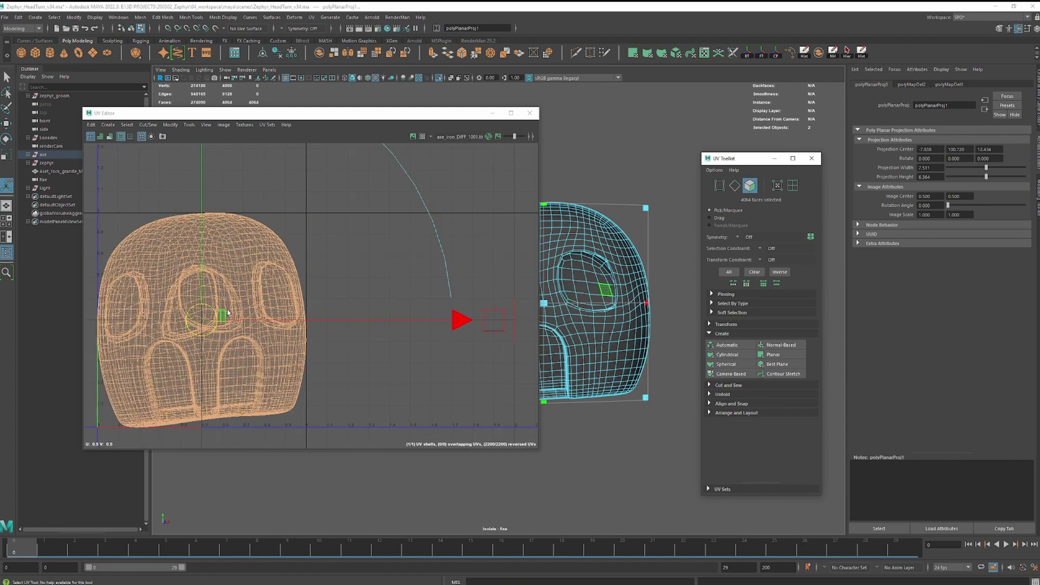
pyautogui.moveTo(402, 116); pyautogui.dragTo(285, 122)
pyautogui.click(304, 146)
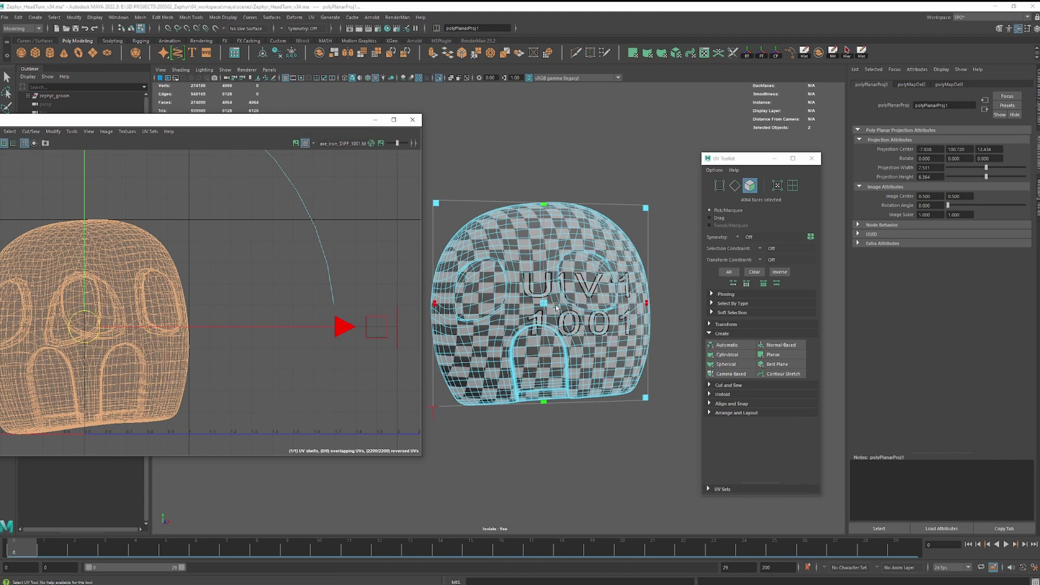
pyautogui.keyDown('alt'); pyautogui.moveTo(494, 274); pyautogui.dragTo(418, 310); pyautogui.keyUp('alt')
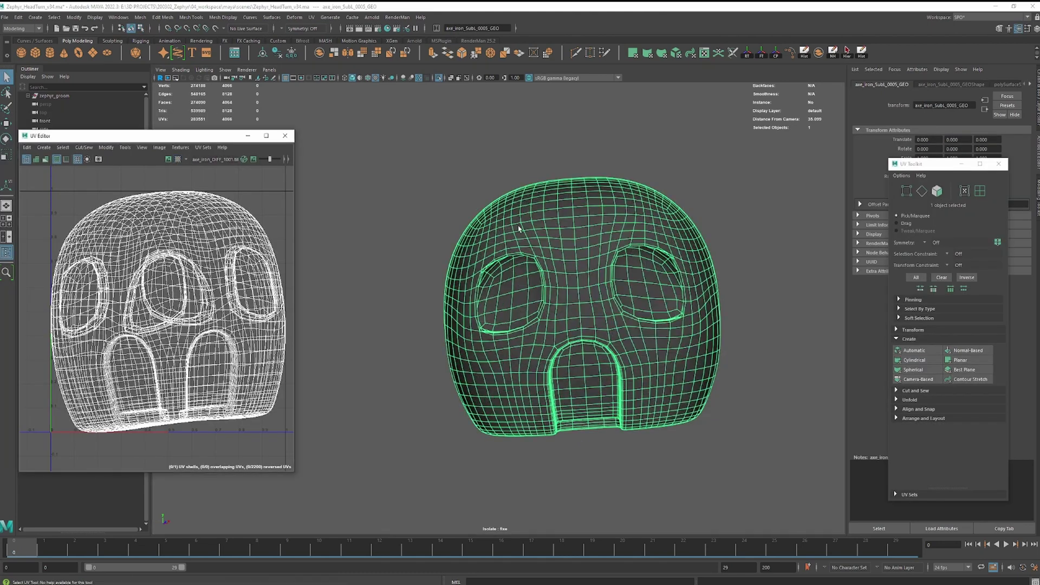
pyautogui.moveTo(585, 279); pyautogui.dragTo(571, 258, button='right')
# - Select the vertical edge loop through the skull's centre and a second edge loop around its outer sides
pyautogui.click(577, 269)
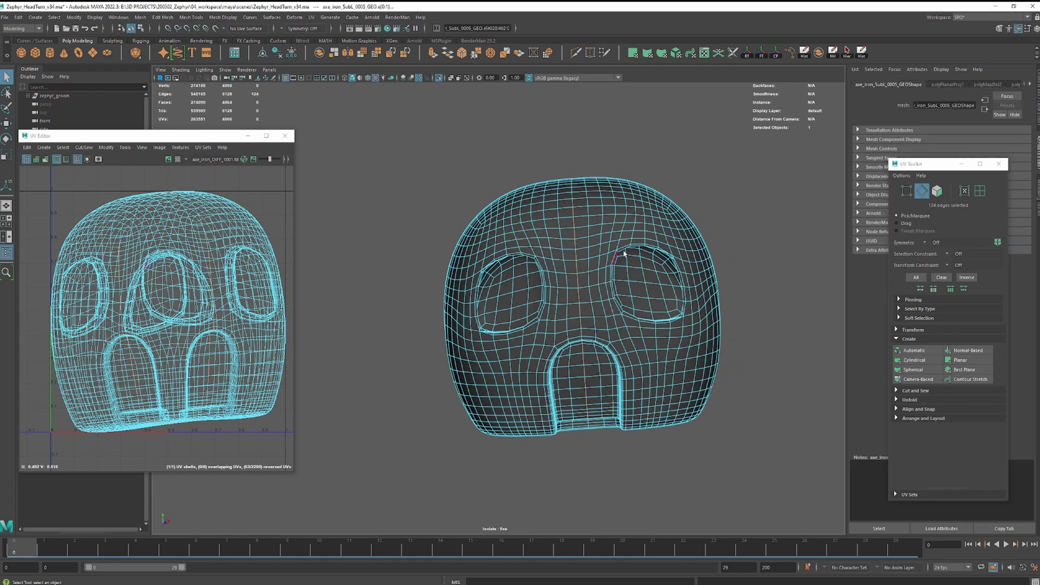
pyautogui.keyDown('alt'); pyautogui.moveTo(625, 253); pyautogui.dragTo(474, 356); pyautogui.keyUp('alt')
pyautogui.keyDown('alt'); pyautogui.moveTo(475, 356); pyautogui.dragTo(532, 367, button='right'); pyautogui.keyUp('alt')
pyautogui.keyDown('alt'); pyautogui.moveTo(533, 367); pyautogui.dragTo(651, 235, button='middle'); pyautogui.keyUp('alt')
pyautogui.keyDown('alt'); pyautogui.moveTo(561, 295); pyautogui.dragTo(567, 295); pyautogui.keyUp('alt')
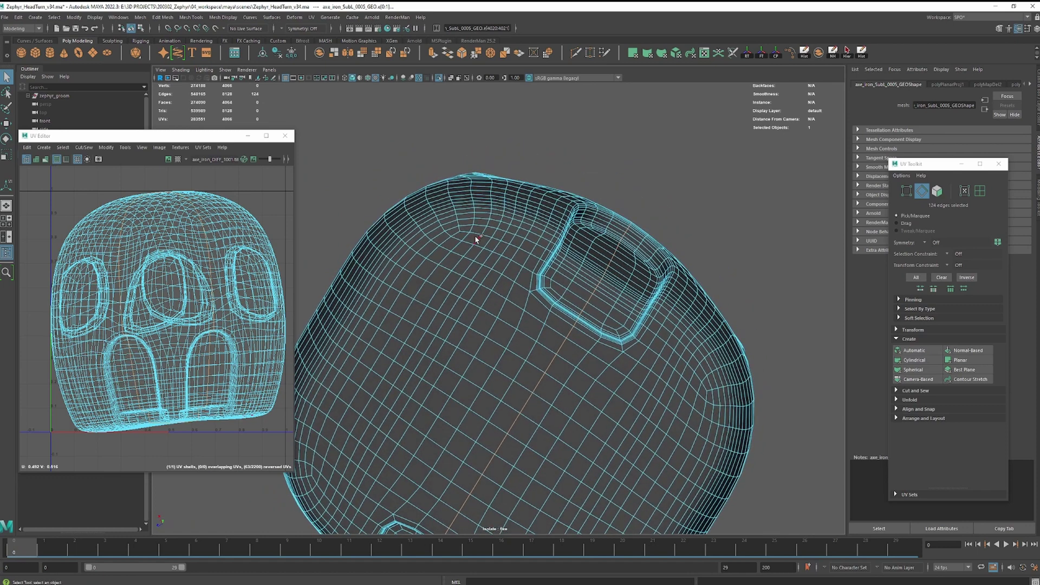
pyautogui.keyDown('shift'); pyautogui.doubleClick(457, 237); pyautogui.keyUp('shift')
pyautogui.keyDown('alt'); pyautogui.moveTo(470, 259); pyautogui.dragTo(605, 259); pyautogui.keyUp('alt')
pyautogui.keyDown('alt'); pyautogui.moveTo(605, 259); pyautogui.dragTo(596, 239, button='right'); pyautogui.keyUp('alt')
pyautogui.keyDown('alt'); pyautogui.moveTo(596, 239); pyautogui.dragTo(606, 327, button='middle'); pyautogui.keyUp('alt')
pyautogui.moveTo(606, 327)
pyautogui.keyDown('alt'); pyautogui.mouseDown()
pyautogui.moveTo(615, 372)
pyautogui.moveTo(595, 325)
pyautogui.mouseUp(); pyautogui.keyUp('alt')
pyautogui.keyDown('alt'); pyautogui.moveTo(594, 325); pyautogui.dragTo(550, 342, button='right'); pyautogui.keyUp('alt')
pyautogui.keyDown('alt'); pyautogui.moveTo(550, 341); pyautogui.dragTo(596, 342); pyautogui.keyUp('alt')
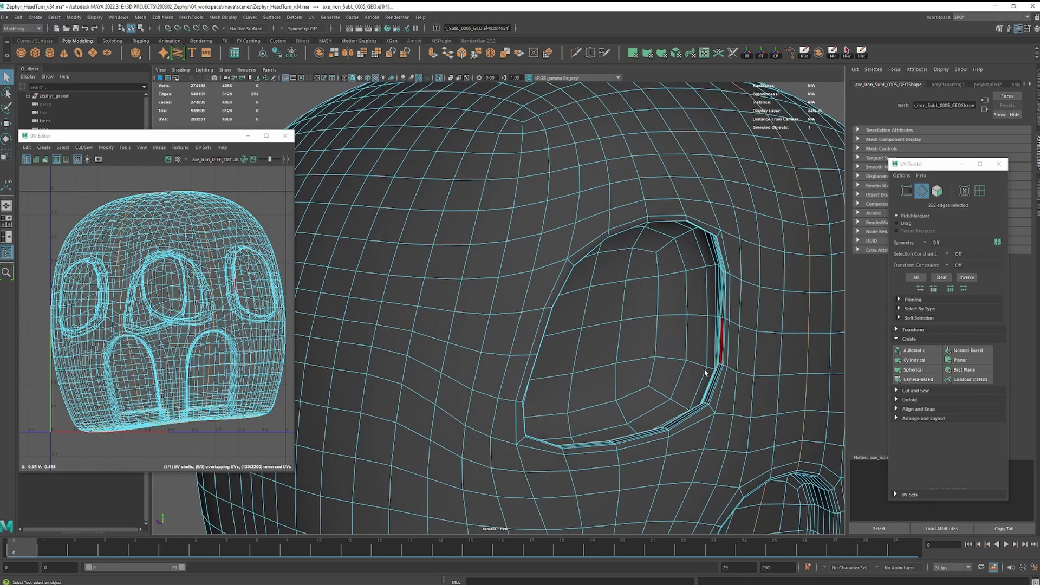
# - Complete the seam selection with the edges across the forehead and cut the skull's UVs along the selected edges
pyautogui.keyDown('ctrl'); pyautogui.click(683, 384); pyautogui.keyUp('ctrl')
pyautogui.hotkey('ctrl', 'z')
pyautogui.keyDown('alt'); pyautogui.moveTo(540, 432); pyautogui.dragTo(656, 375); pyautogui.keyUp('alt')
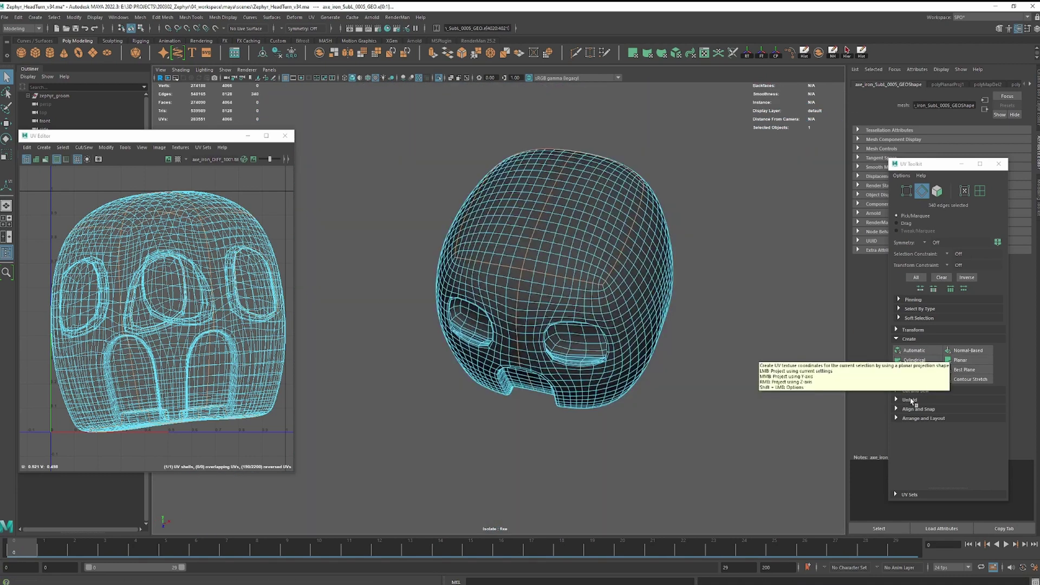
pyautogui.click(916, 391)
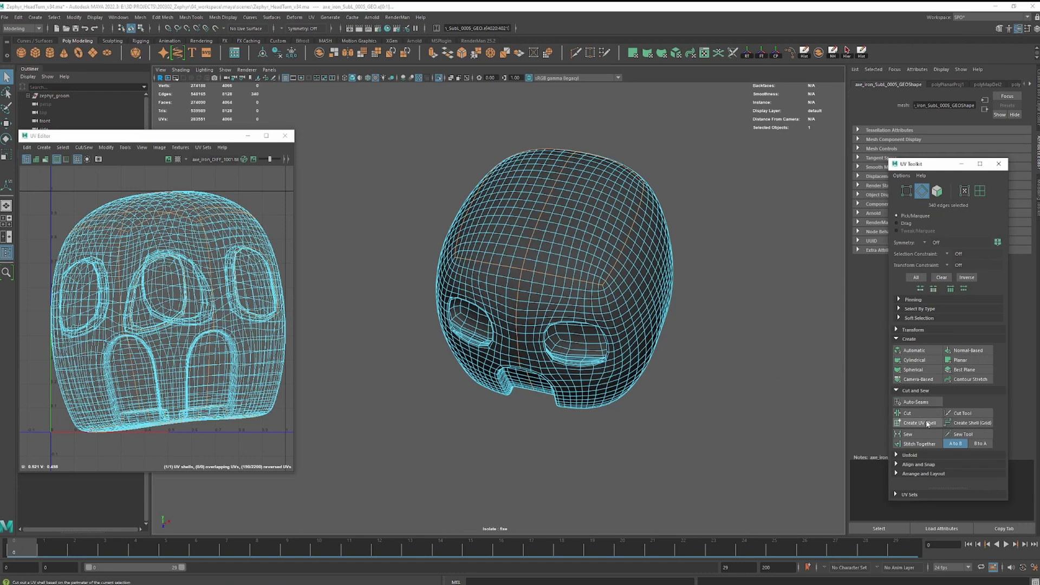
pyautogui.click(928, 415)
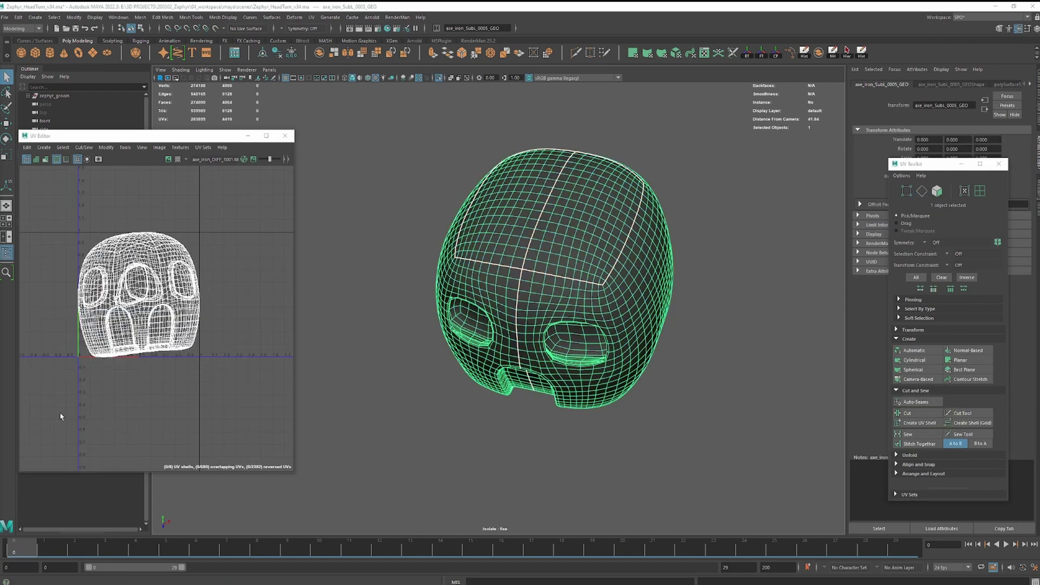
# - Select all of the skull's UV shells and unfold them
pyautogui.moveTo(193, 300); pyautogui.dragTo(162, 288, button='right')
pyautogui.moveTo(46, 187); pyautogui.dragTo(230, 317)
pyautogui.moveTo(284, 384); pyautogui.dragTo(20, 194)
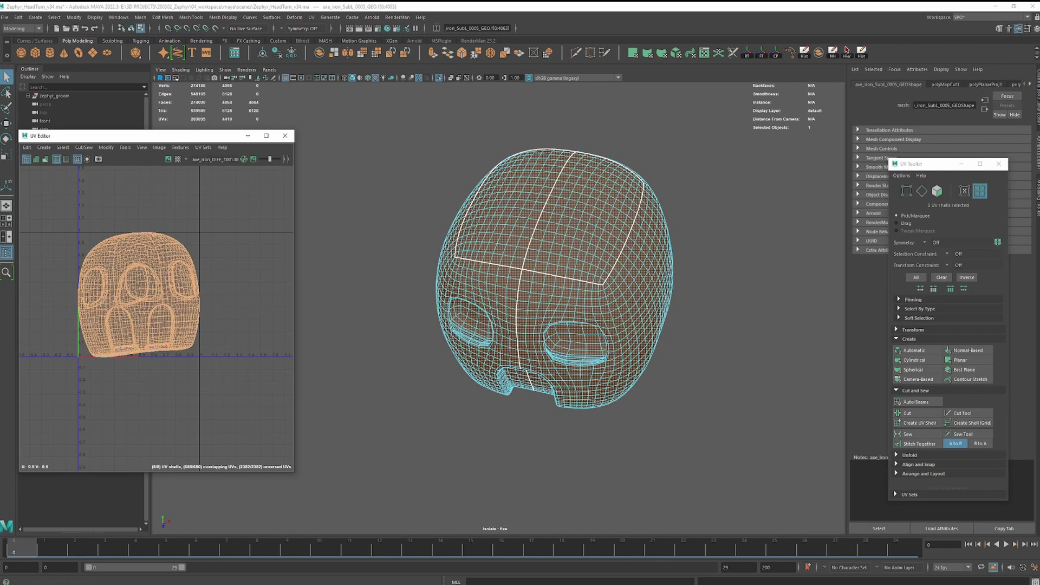
pyautogui.click(910, 455)
pyautogui.click(922, 432)
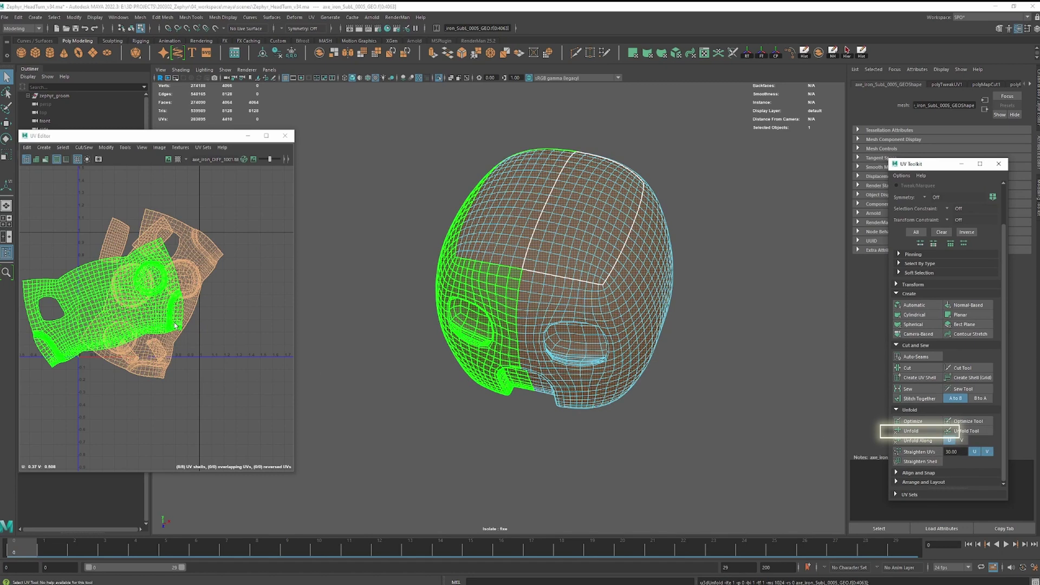
# - Display the checker map on the unfolded skull and examine the pattern around its eye sockets for distortion
pyautogui.click(178, 161)
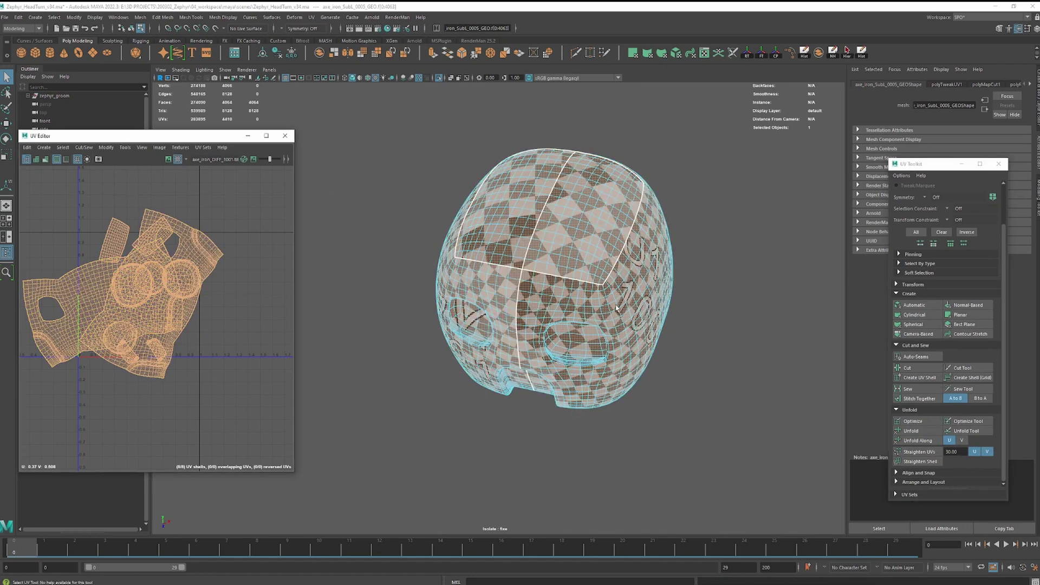
pyautogui.scroll(3, 587, 301)
pyautogui.keyDown('alt'); pyautogui.moveTo(587, 301); pyautogui.dragTo(678, 248); pyautogui.keyUp('alt')
pyautogui.scroll(6, 486, 356)
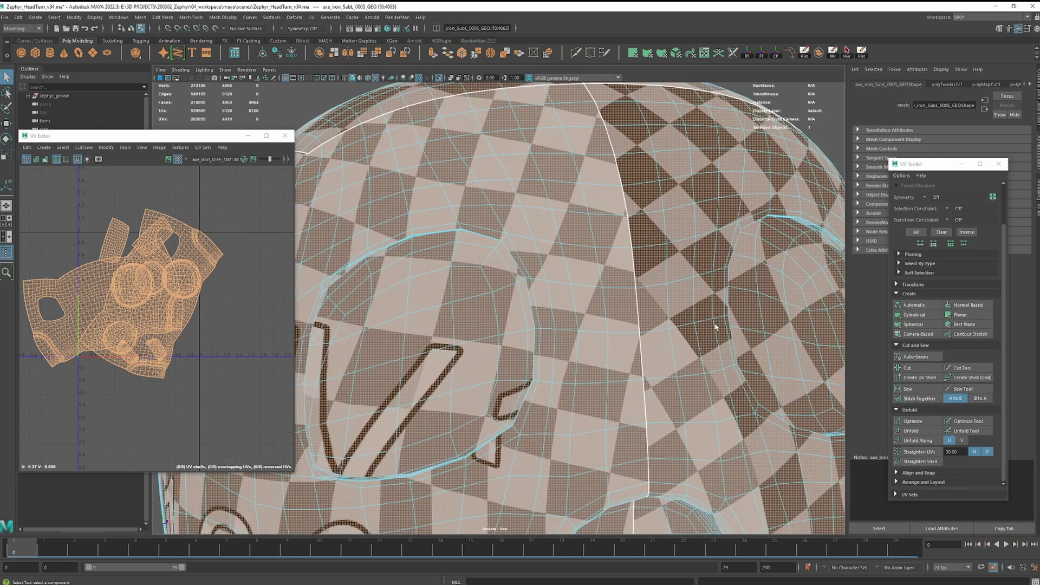
pyautogui.click(487, 356)
pyautogui.keyDown('alt'); pyautogui.moveTo(566, 354); pyautogui.dragTo(510, 355); pyautogui.keyUp('alt')
pyautogui.scroll(-3, 601, 358)
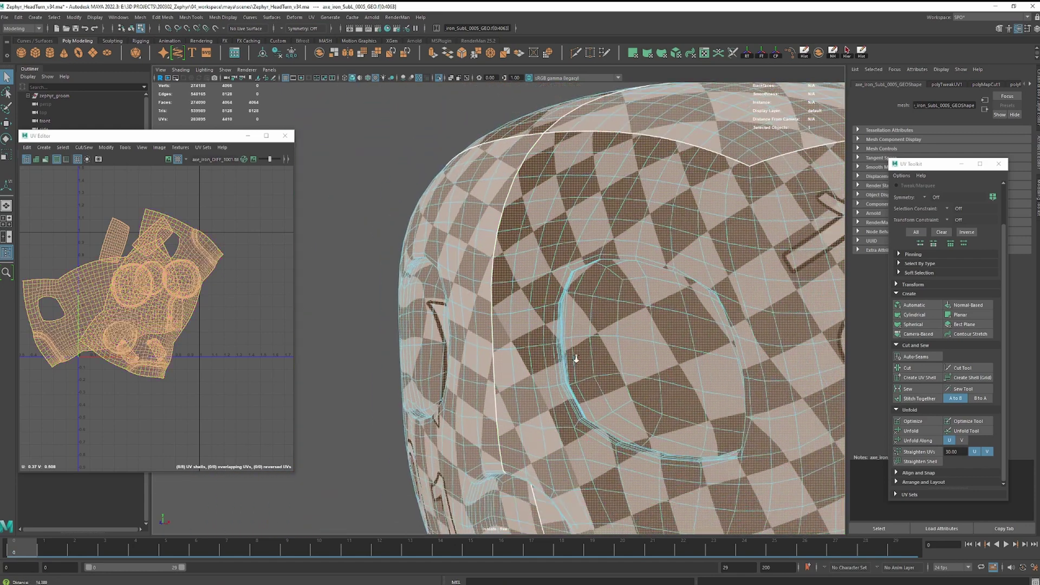
pyautogui.keyDown('alt'); pyautogui.moveTo(601, 357); pyautogui.dragTo(520, 292); pyautogui.keyUp('alt')
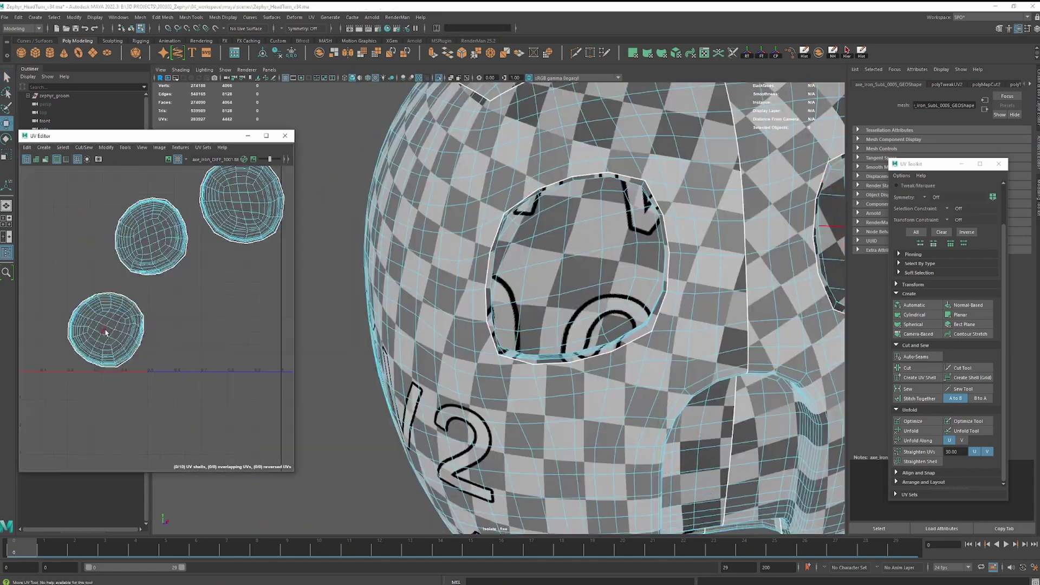
# - Cut the round eye-socket UV shells across their middle and unfold the resulting pieces
pyautogui.press('w')
pyautogui.scroll(5, 146, 263)
pyautogui.click(917, 368)
pyautogui.scroll(-6, 223, 362)
pyautogui.moveTo(222, 362); pyautogui.dragTo(249, 336, button='right')
pyautogui.moveTo(222, 362); pyautogui.dragTo(65, 258)
pyautogui.click(921, 429)
# - Cut the inner edge loop in the eye sockets and sew the split edges across the socket floor
pyautogui.click(233, 329)
pyautogui.click(204, 325)
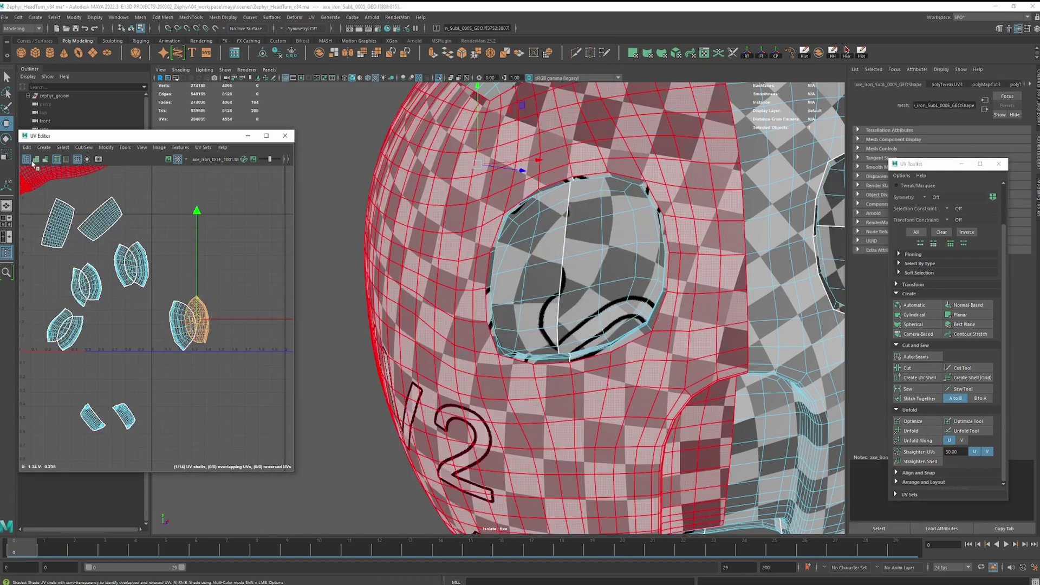
pyautogui.click(45, 158)
pyautogui.scroll(-6, 721, 279)
pyautogui.keyDown('alt'); pyautogui.moveTo(721, 279); pyautogui.dragTo(674, 285); pyautogui.keyUp('alt')
pyautogui.scroll(2, 675, 285)
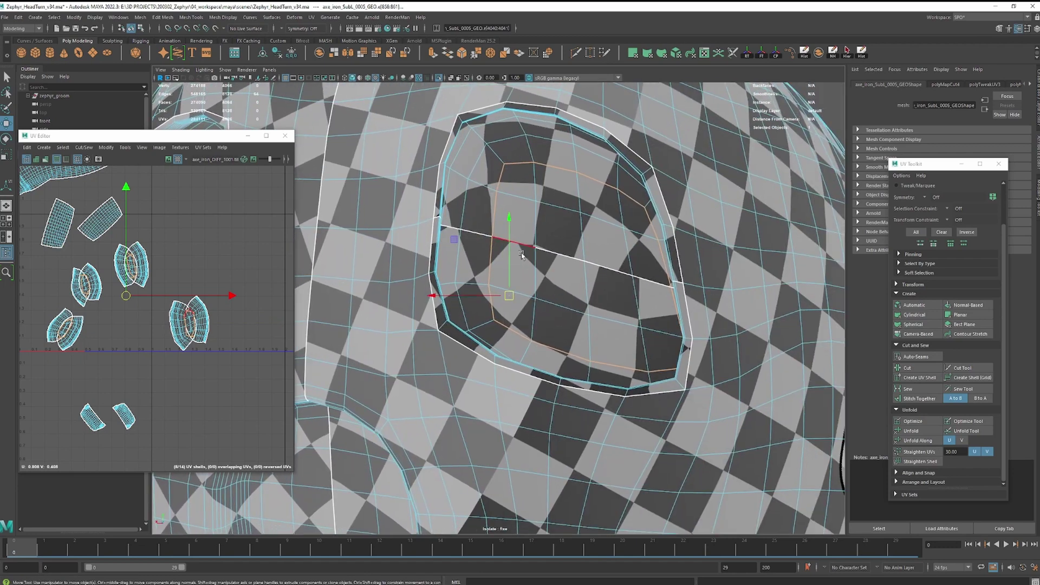
pyautogui.click(521, 247)
pyautogui.keyDown('shift'); pyautogui.click(568, 257); pyautogui.keyUp('shift')
pyautogui.keyDown('shift'); pyautogui.click(616, 273); pyautogui.keyUp('shift')
pyautogui.keyDown('shift'); pyautogui.click(653, 280); pyautogui.keyUp('shift')
pyautogui.click(909, 389)
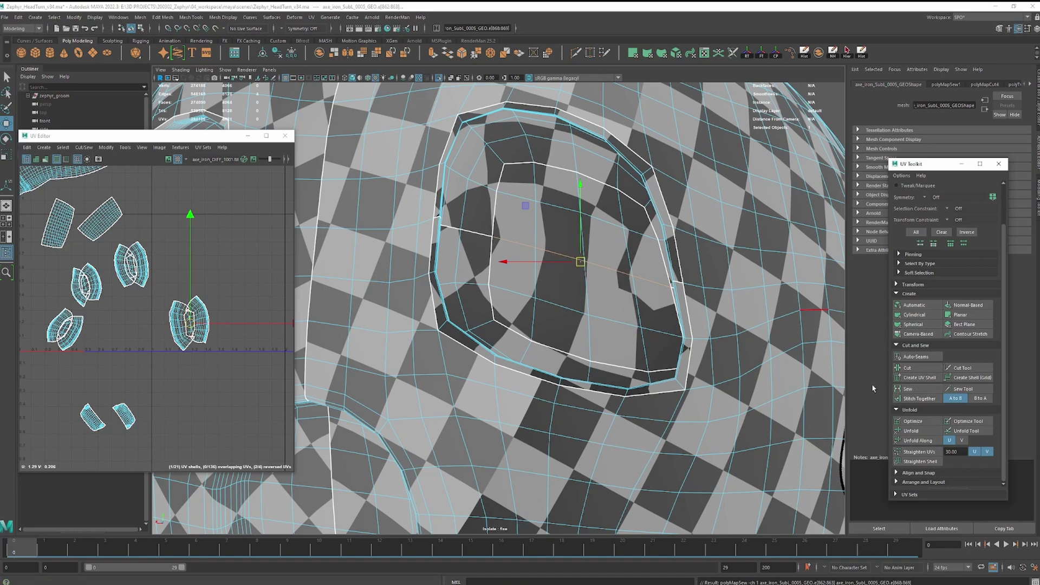
# - Sew the split floor edges in the remaining eye sockets and unfold all of the skull's UV shells
pyautogui.scroll(-10, 666, 405)
pyautogui.scroll(3, 666, 406)
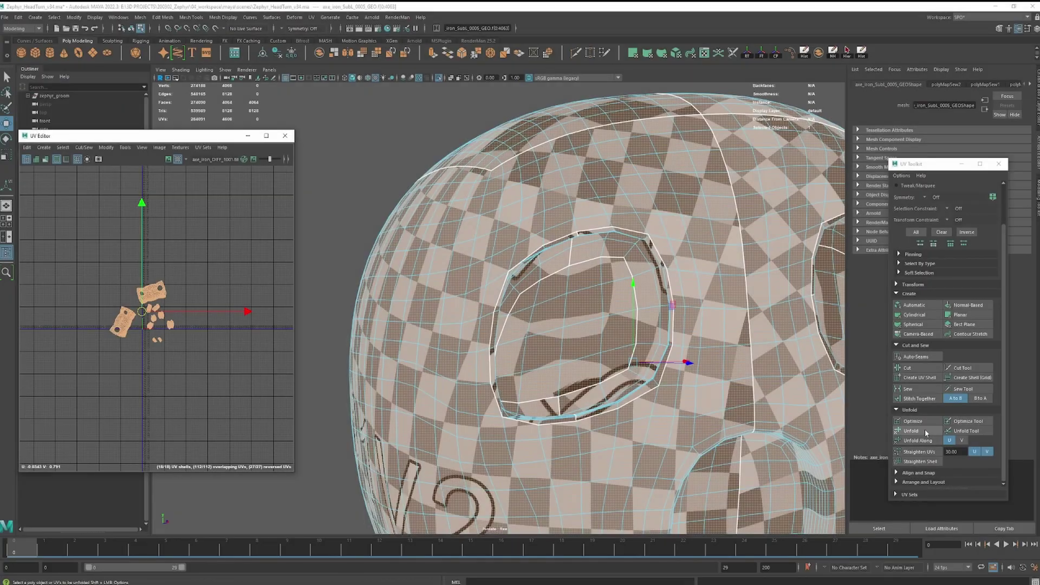
pyautogui.click(925, 431)
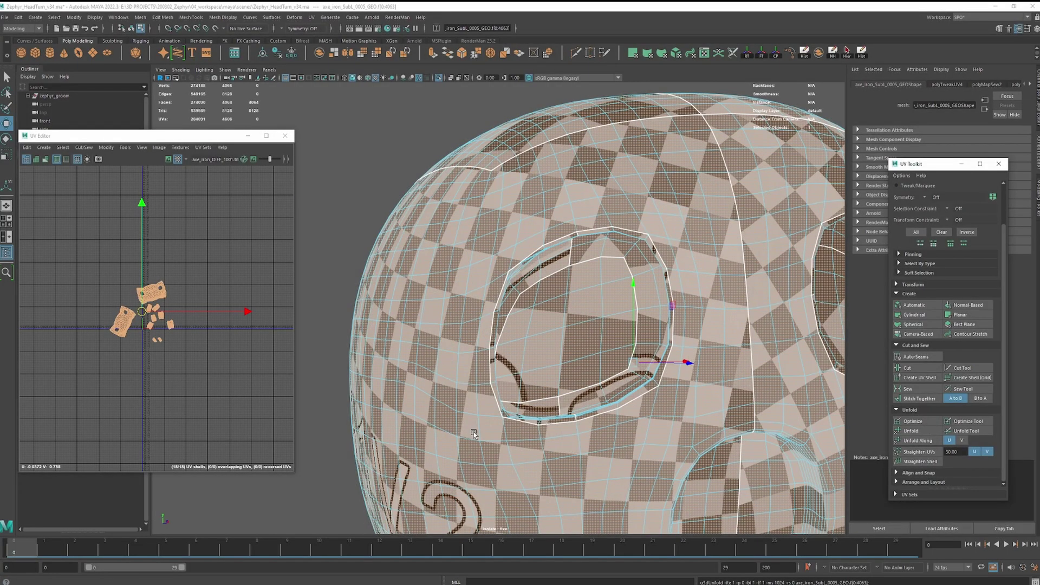
pyautogui.keyDown('alt'); pyautogui.moveTo(763, 353); pyautogui.dragTo(617, 352); pyautogui.keyUp('alt')
pyautogui.scroll(-4, 617, 352)
pyautogui.keyDown('alt'); pyautogui.moveTo(609, 351); pyautogui.dragTo(519, 351, button='middle'); pyautogui.keyUp('alt')
pyautogui.moveTo(631, 304); pyautogui.dragTo(800, 221, button='right')
pyautogui.click(798, 221)
pyautogui.click(650, 309)
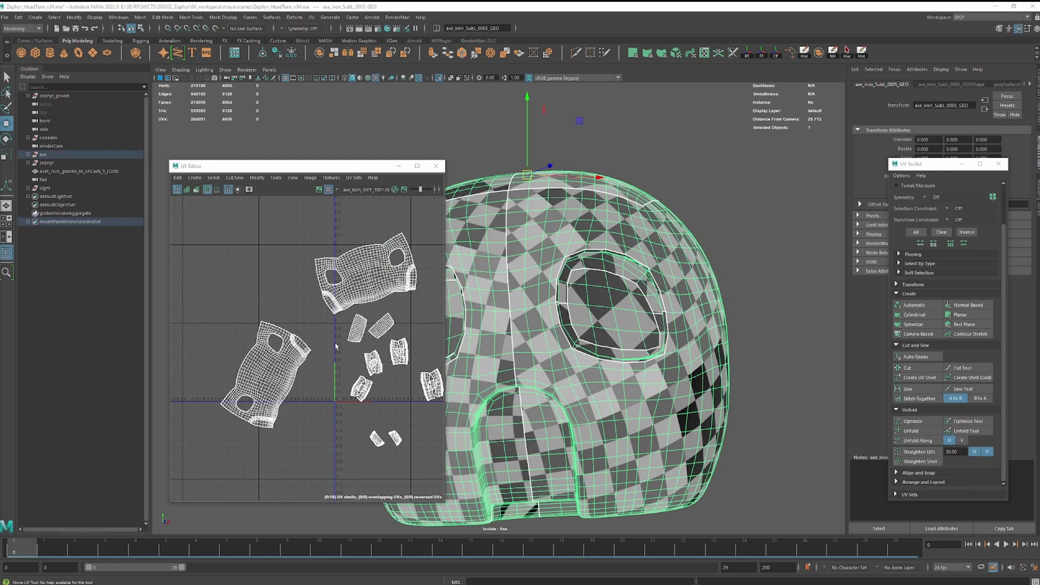
# - Rotate the skull's two large side UV shells until they lie level and upright
pyautogui.moveTo(292, 328); pyautogui.dragTo(384, 271, button='right')
pyautogui.click(383, 271)
pyautogui.press('e')
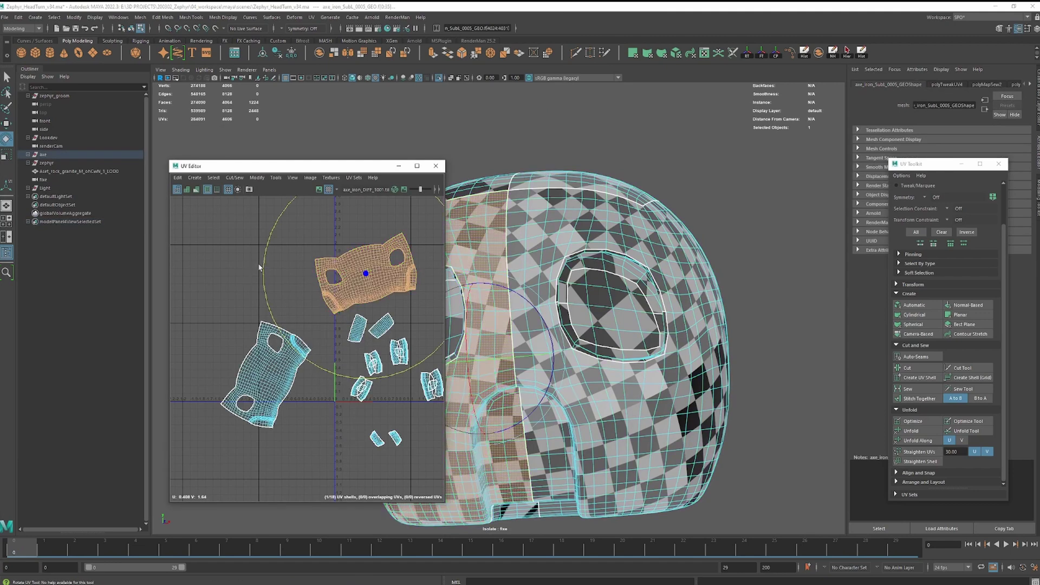
pyautogui.moveTo(261, 265); pyautogui.dragTo(278, 239)
pyautogui.click(280, 352)
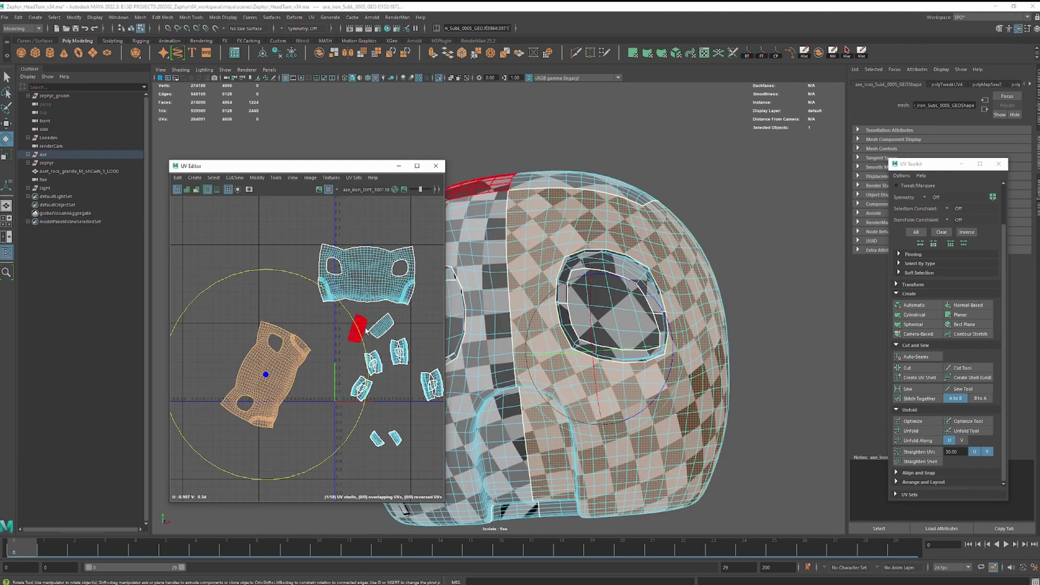
pyautogui.moveTo(367, 331); pyautogui.dragTo(363, 416)
# - Rotate the two small top-of-skull UV shells until they lie level
pyautogui.click(384, 324)
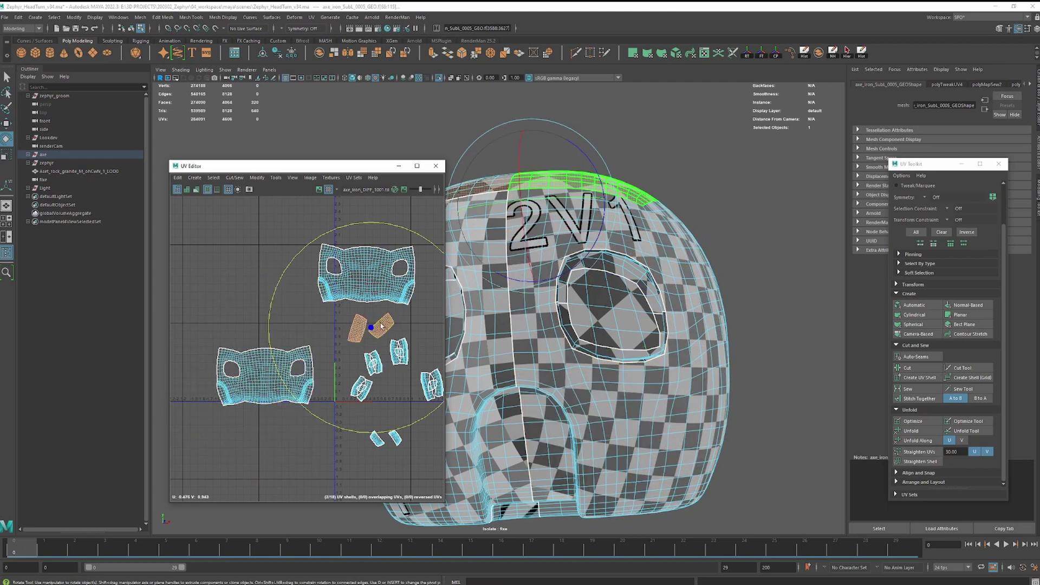
pyautogui.moveTo(388, 225); pyautogui.dragTo(432, 323)
pyautogui.click(376, 338)
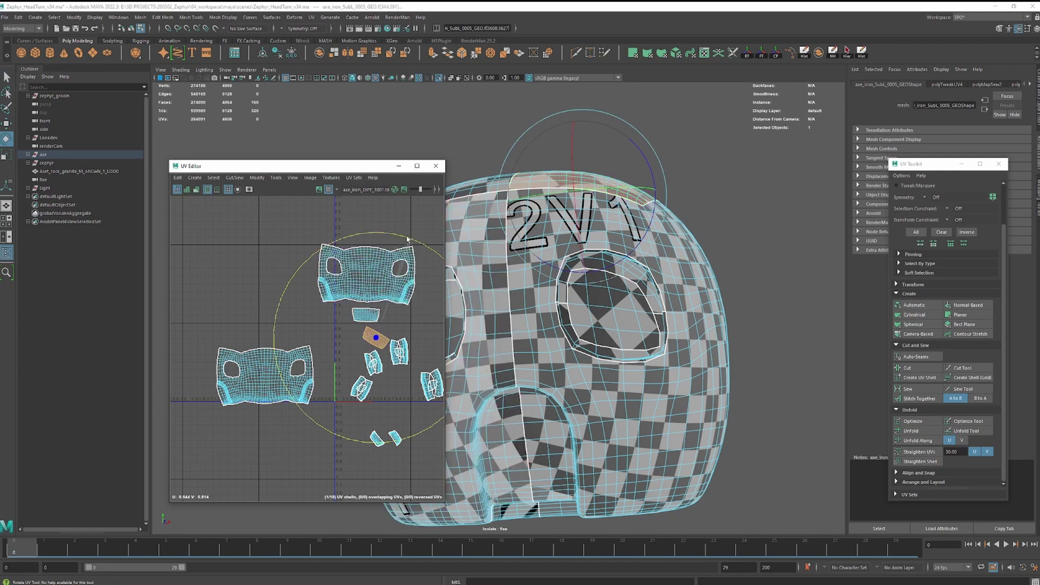
pyautogui.moveTo(406, 239); pyautogui.dragTo(370, 245)
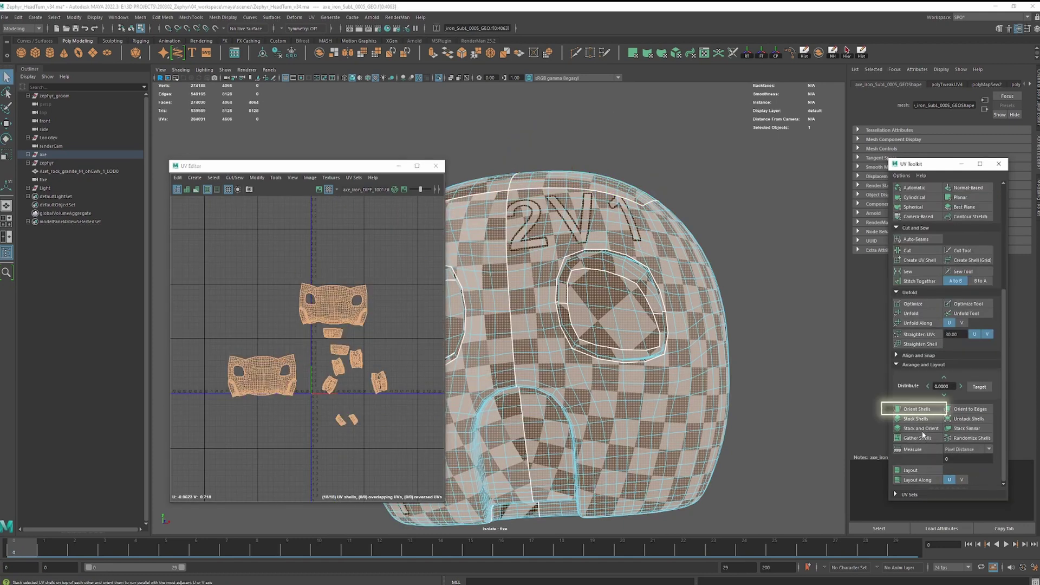
# - Orient all the skull's UV shells automatically and rotate one overlapping group of eye-socket shells by hand
pyautogui.click(917, 410)
pyautogui.scroll(5, 364, 397)
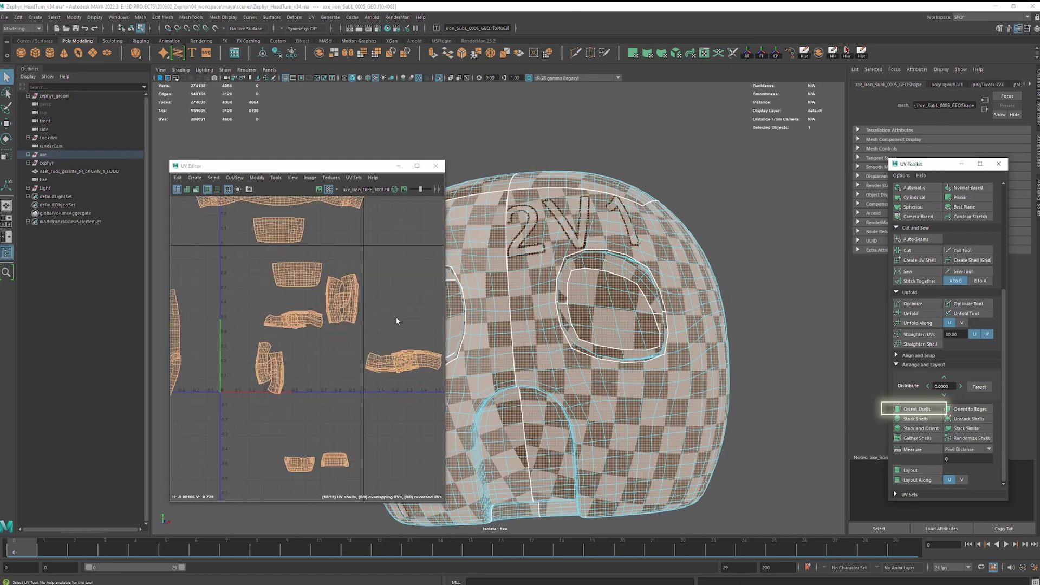
pyautogui.click(341, 298)
pyautogui.press('e')
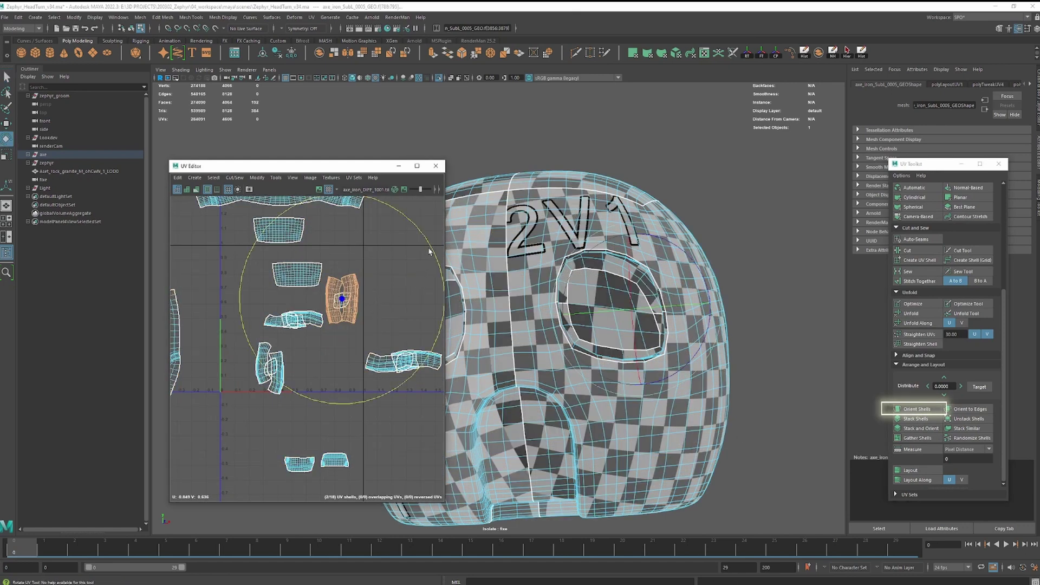
pyautogui.moveTo(430, 248); pyautogui.dragTo(398, 379)
# - Open the Layout UVs options for all shells, keep shell pre-rotation off and set the shell padding to 5 pixels
pyautogui.click(915, 470)
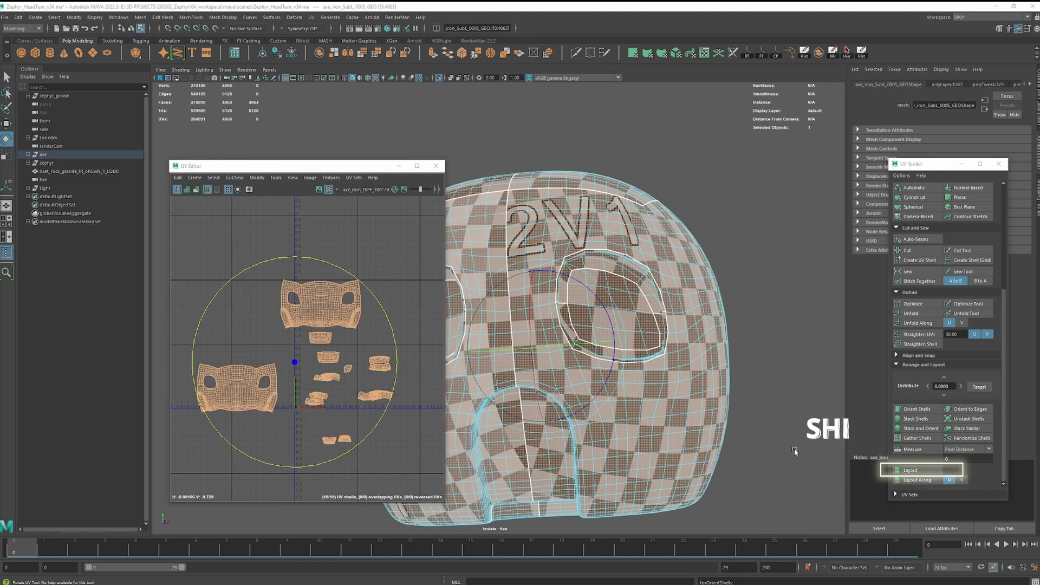
pyautogui.keyDown('shift'); pyautogui.click(927, 472); pyautogui.keyUp('shift')
pyautogui.moveTo(475, 214); pyautogui.dragTo(747, 220)
pyautogui.scroll(-2, 748, 325)
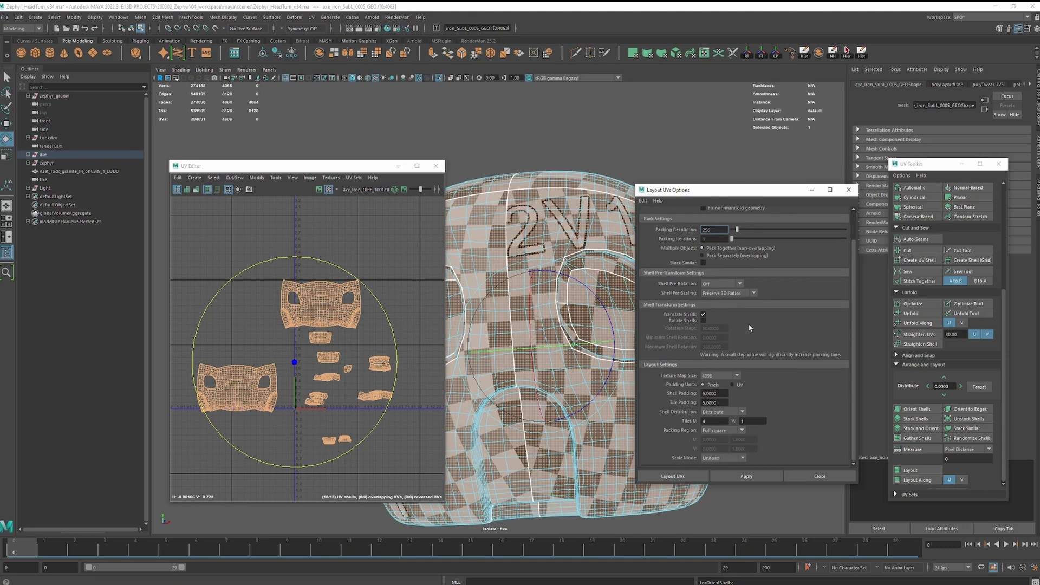
pyautogui.click(738, 285)
pyautogui.click(807, 279)
pyautogui.scroll(2, 759, 323)
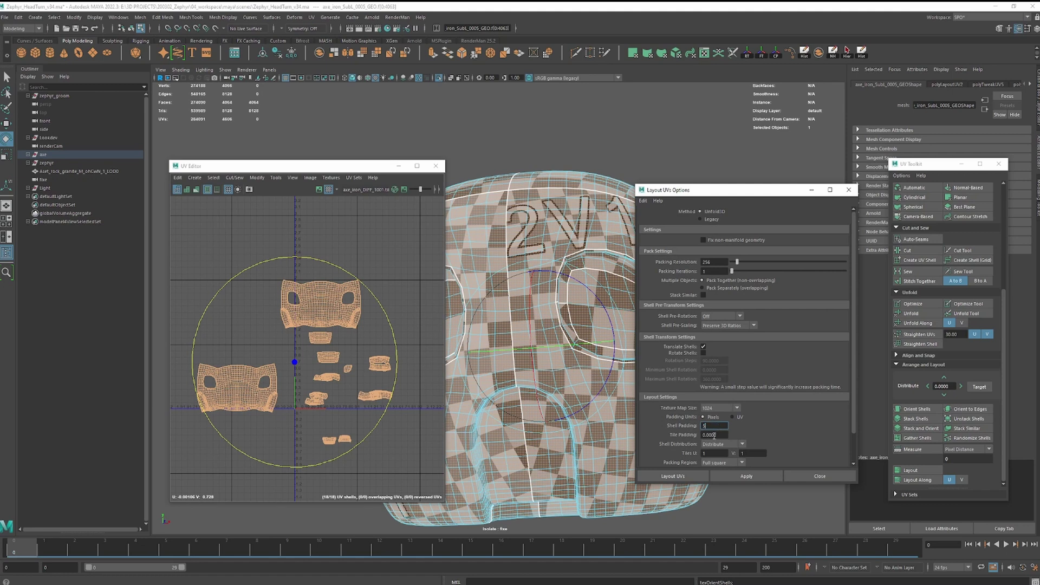
# - Set the texture map size to 4096, tile padding to 5 and U tiles to 2, and apply the layout to the skull's shells
pyautogui.click(735, 409)
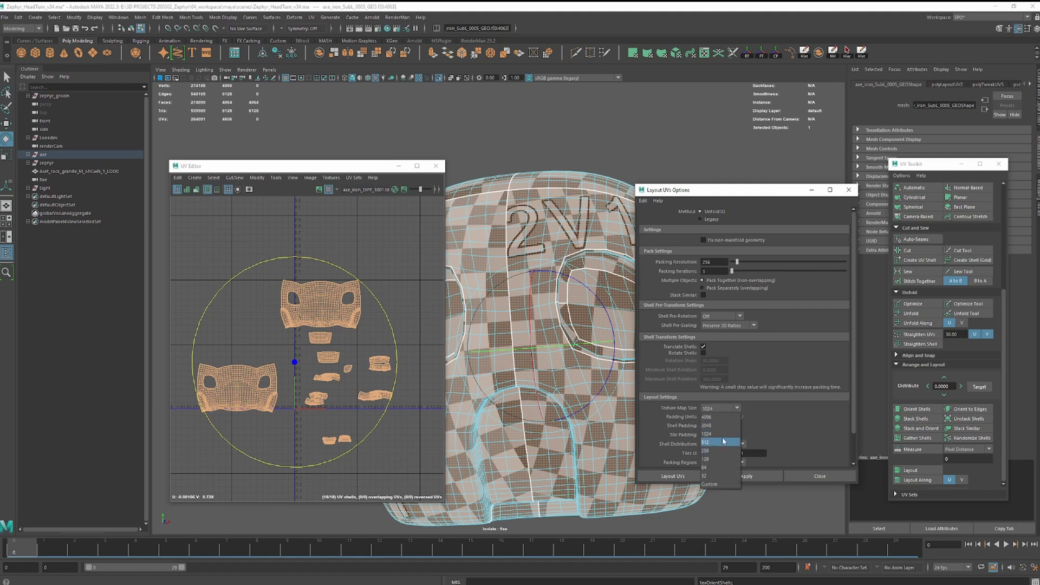
pyautogui.click(718, 418)
pyautogui.scroll(-2, 817, 443)
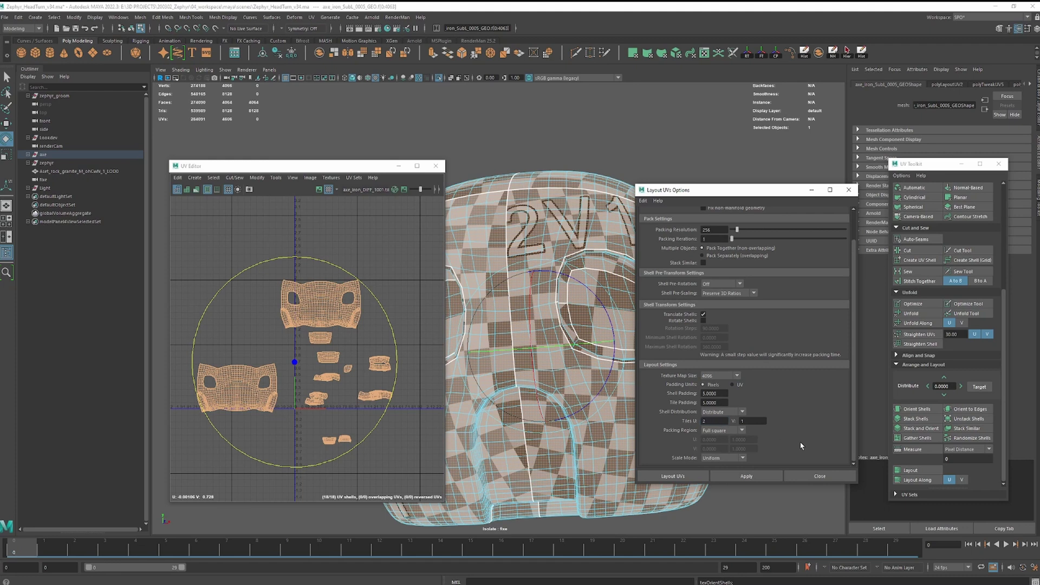
pyautogui.scroll(2, 799, 446)
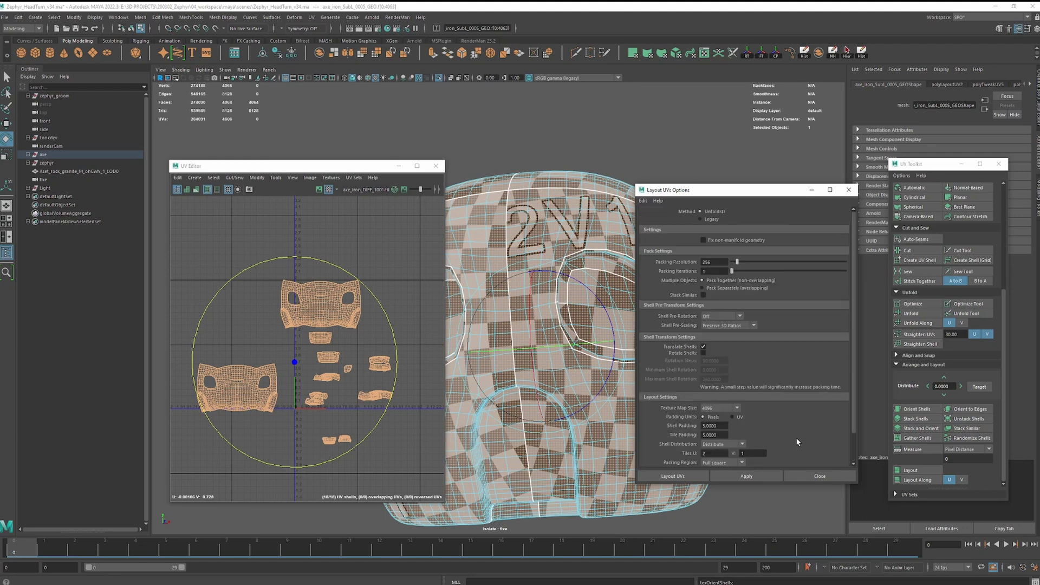
pyautogui.scroll(-2, 795, 438)
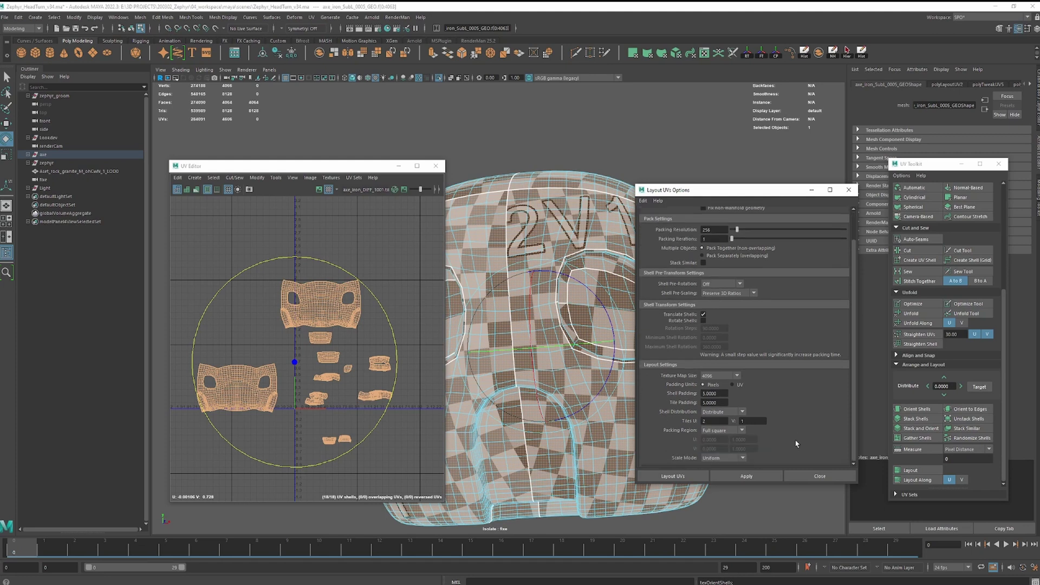
pyautogui.click(770, 476)
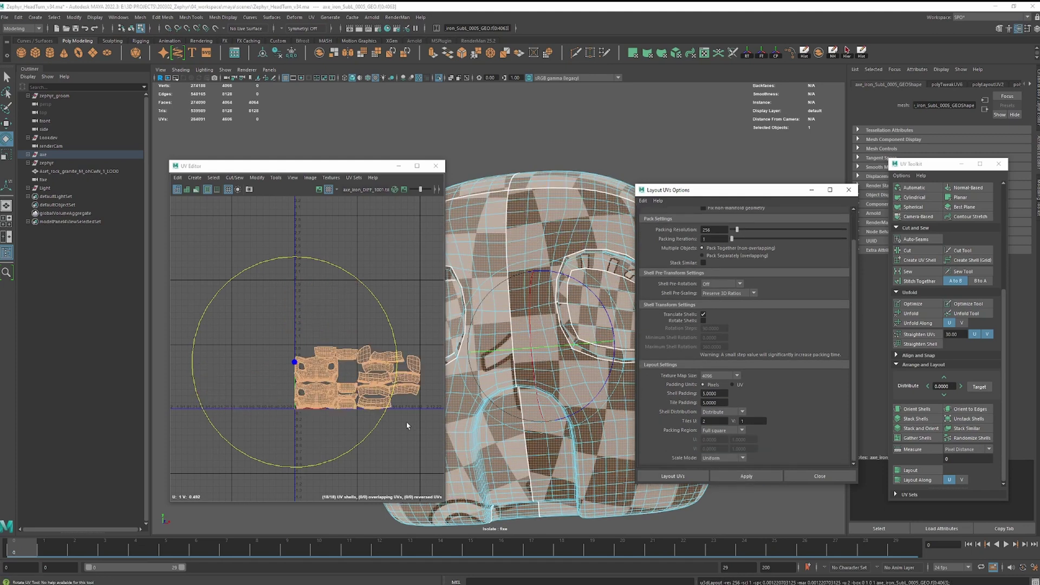
pyautogui.scroll(4, 427, 397)
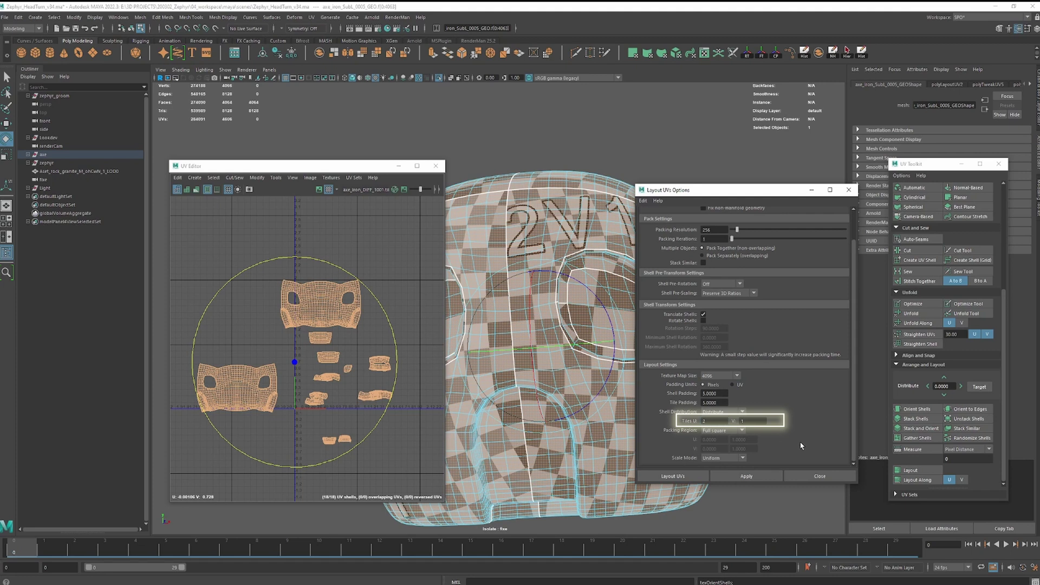
pyautogui.scroll(2, 800, 446)
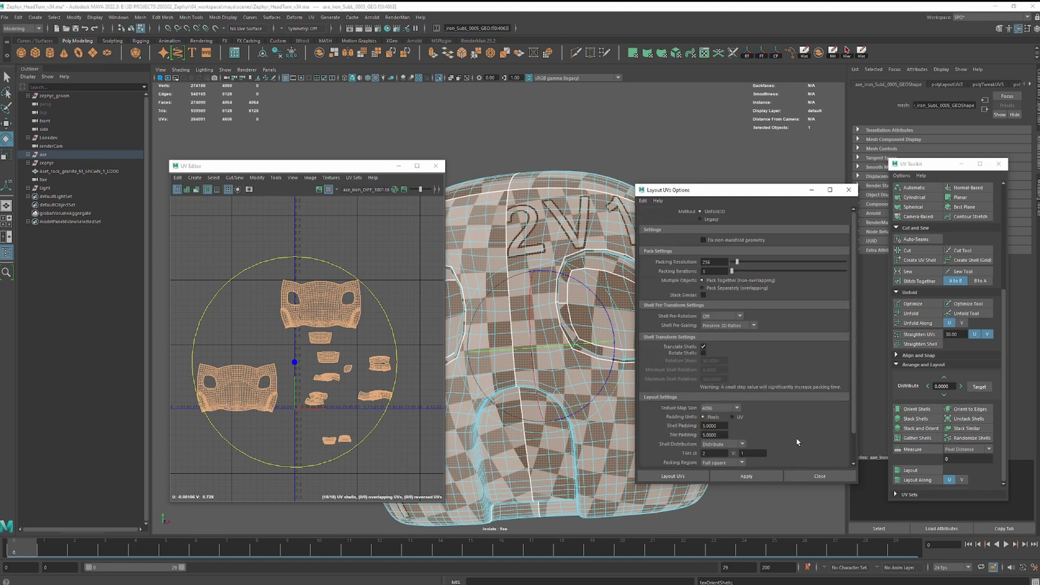
pyautogui.scroll(-2, 795, 437)
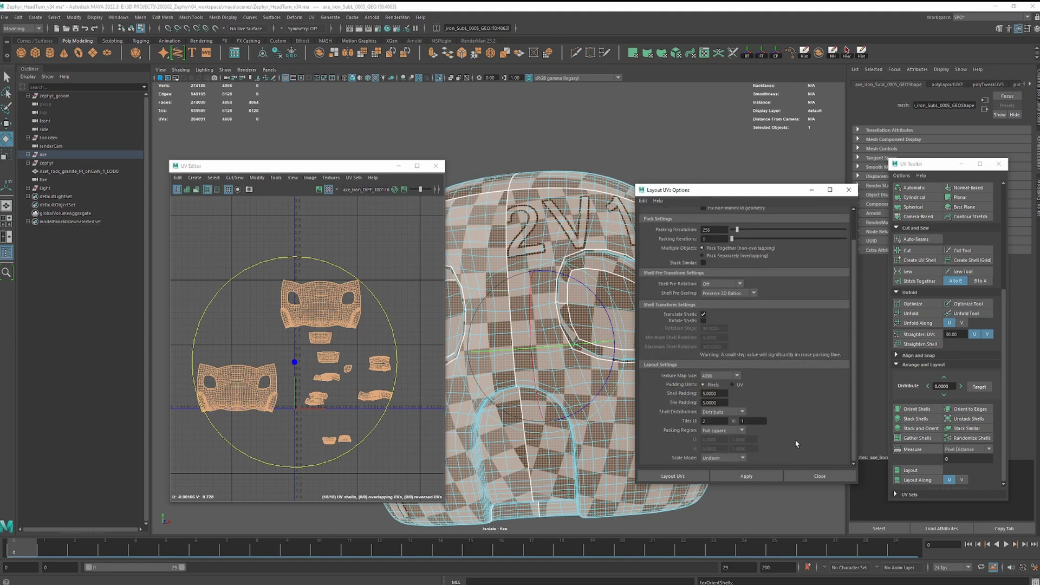
pyautogui.click(770, 479)
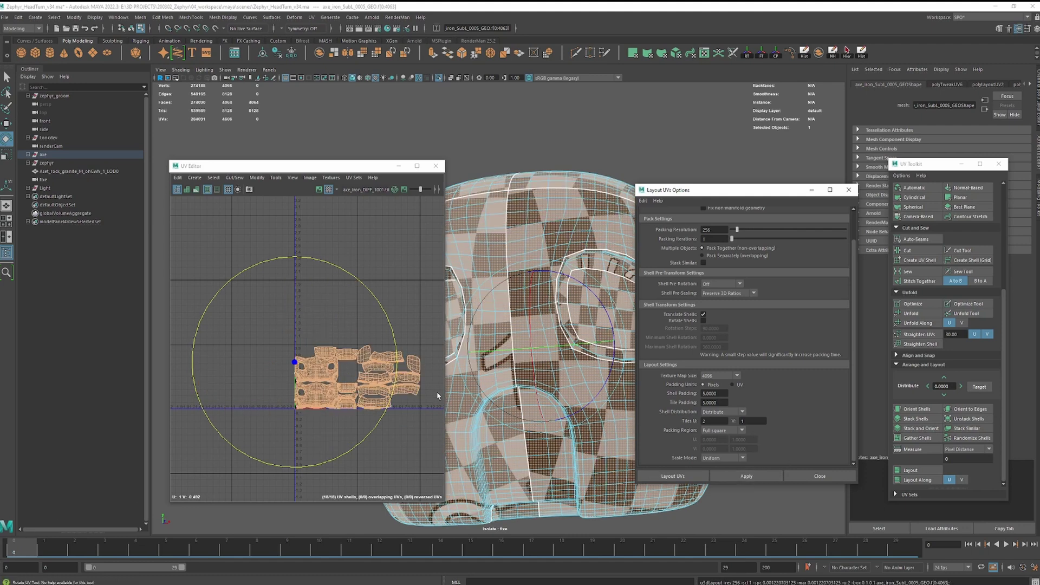
pyautogui.scroll(3, 438, 396)
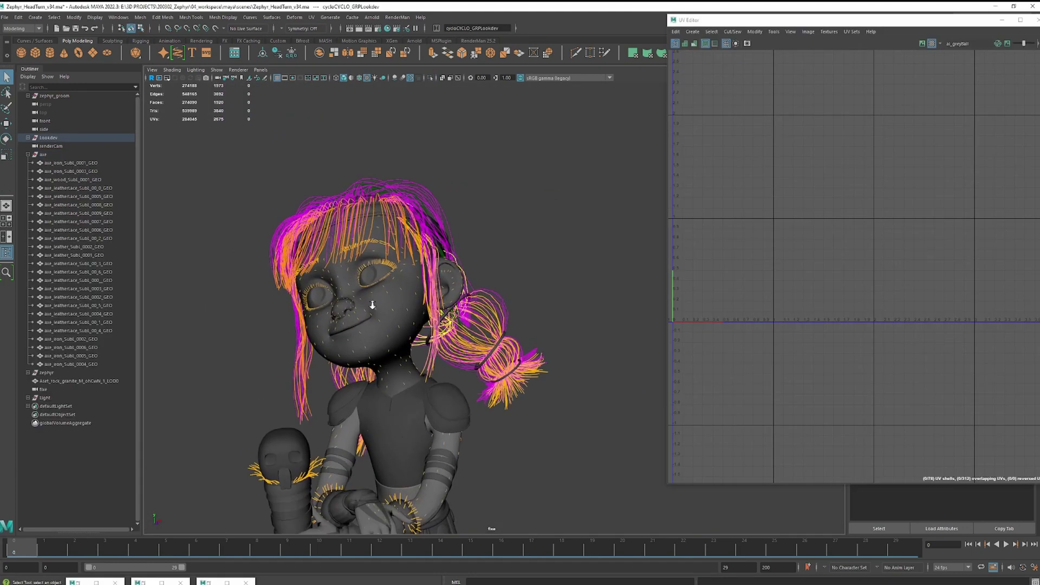
# - Select the character's head mesh in the full scene and examine how its UV shells are laid out across the tiles
pyautogui.scroll(3, 384, 313)
pyautogui.click(344, 302)
pyautogui.keyDown('alt'); pyautogui.moveTo(721, 284); pyautogui.dragTo(821, 291, button='middle'); pyautogui.keyUp('alt')
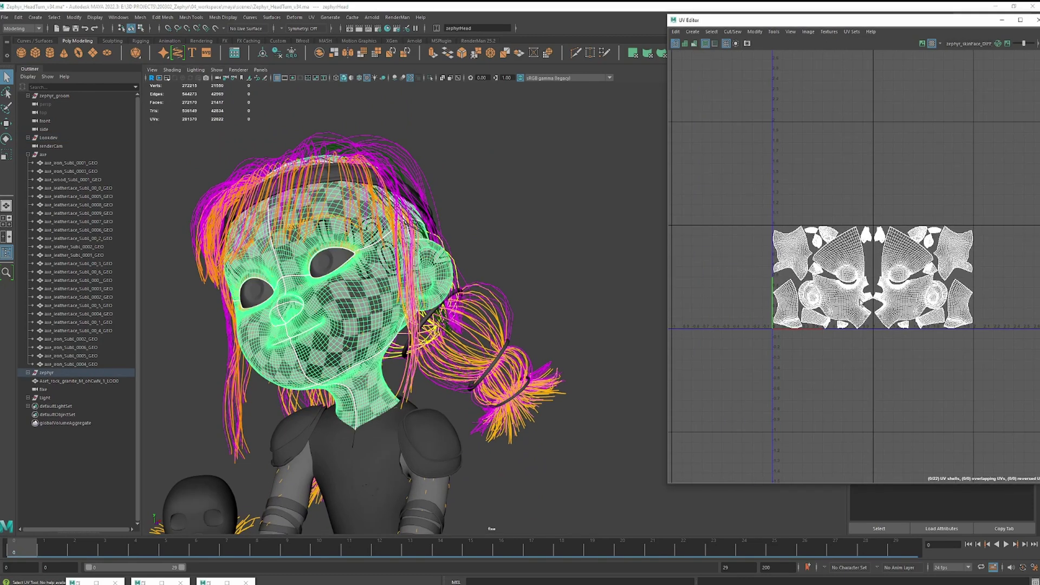
pyautogui.scroll(2, 866, 297)
pyautogui.keyDown('alt'); pyautogui.moveTo(460, 476); pyautogui.dragTo(651, 282, button='middle'); pyautogui.keyUp('alt')
# - Select all the axe_iron meshes and examine how their UV shells are distributed across the UV tiles
pyautogui.click(394, 201)
pyautogui.scroll(-5, 415, 357)
pyautogui.keyDown('alt'); pyautogui.moveTo(427, 444); pyautogui.dragTo(368, 283, button='middle'); pyautogui.keyUp('alt')
pyautogui.scroll(1, 236, 340)
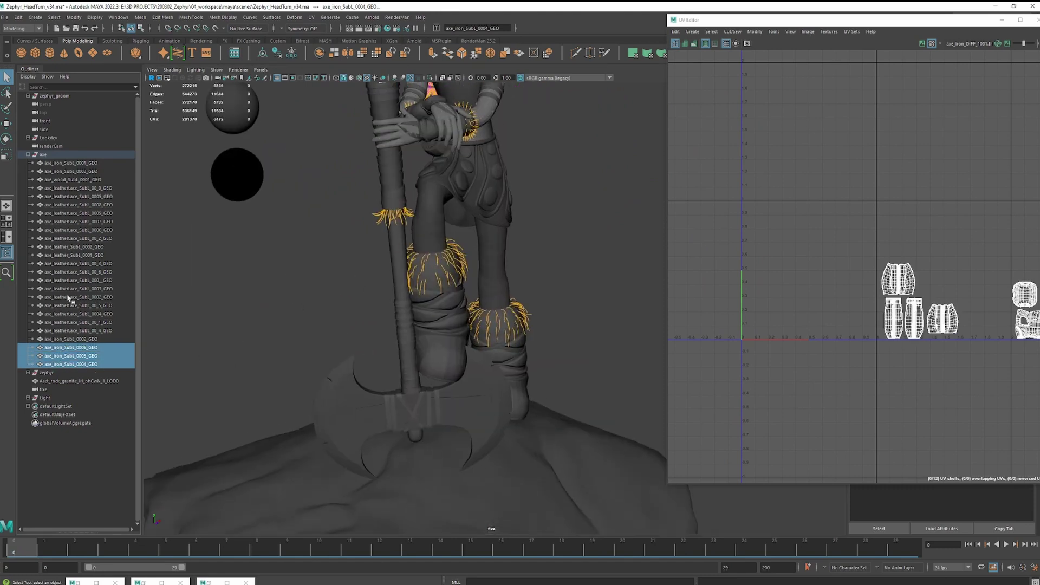
pyautogui.keyDown('ctrl'); pyautogui.click(75, 165); pyautogui.keyUp('ctrl')
pyautogui.keyDown('ctrl'); pyautogui.click(76, 173); pyautogui.keyUp('ctrl')
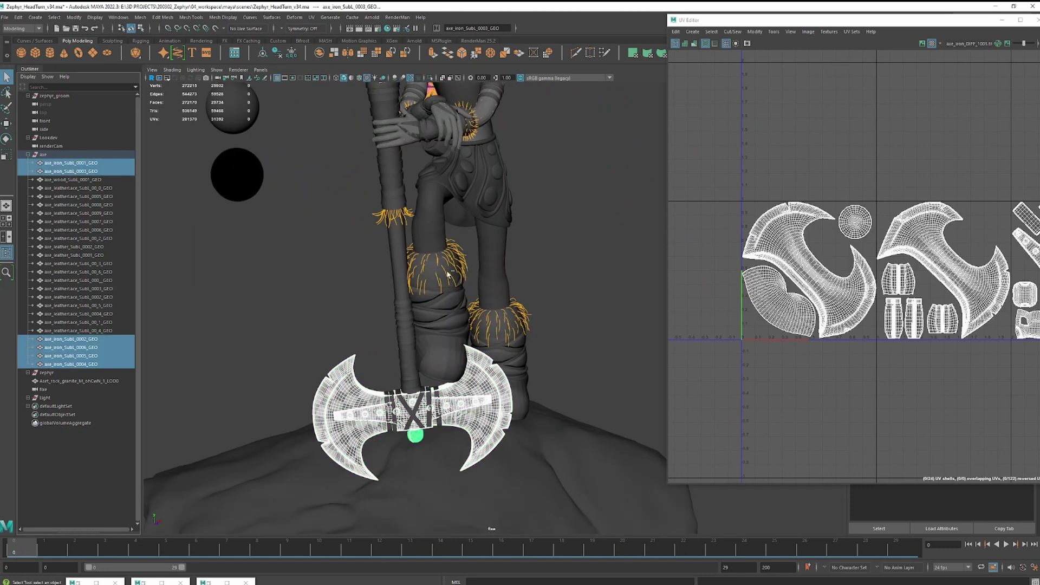
pyautogui.scroll(-5, 649, 316)
pyautogui.scroll(-3, 720, 320)
pyautogui.scroll(3, 886, 284)
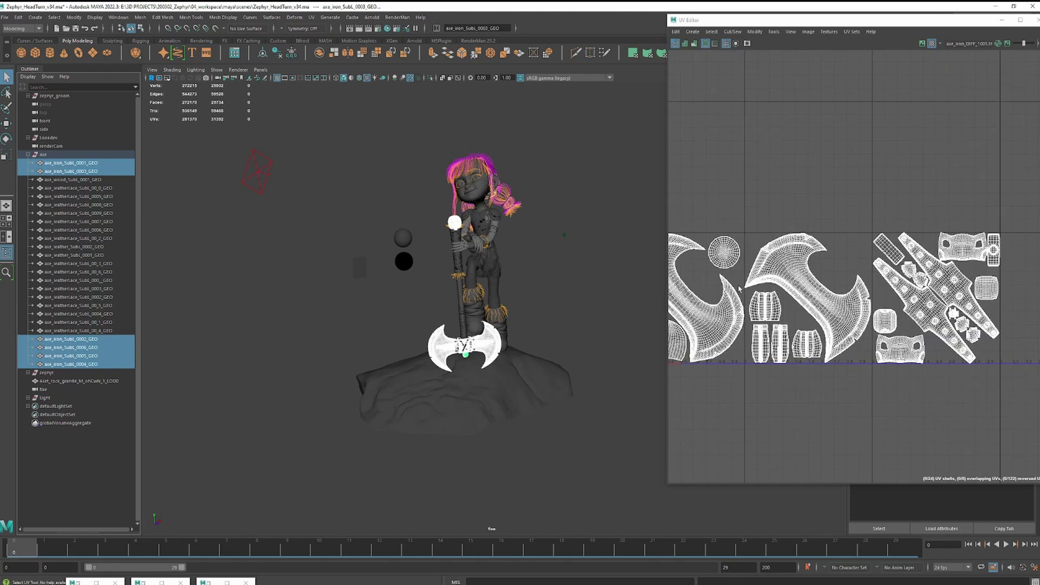
pyautogui.keyDown('alt'); pyautogui.moveTo(750, 290); pyautogui.dragTo(839, 271, button='middle'); pyautogui.keyUp('alt')
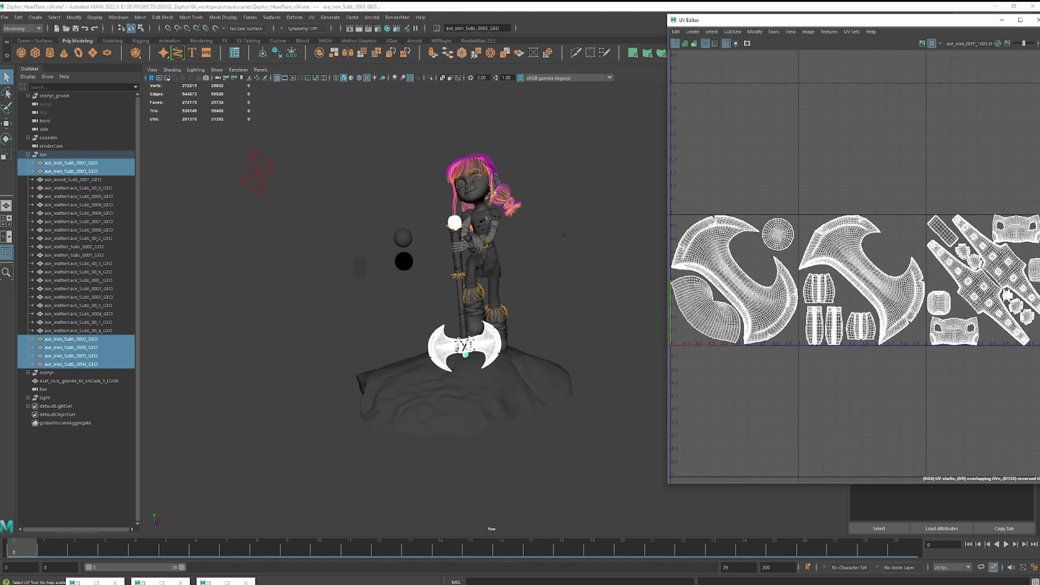